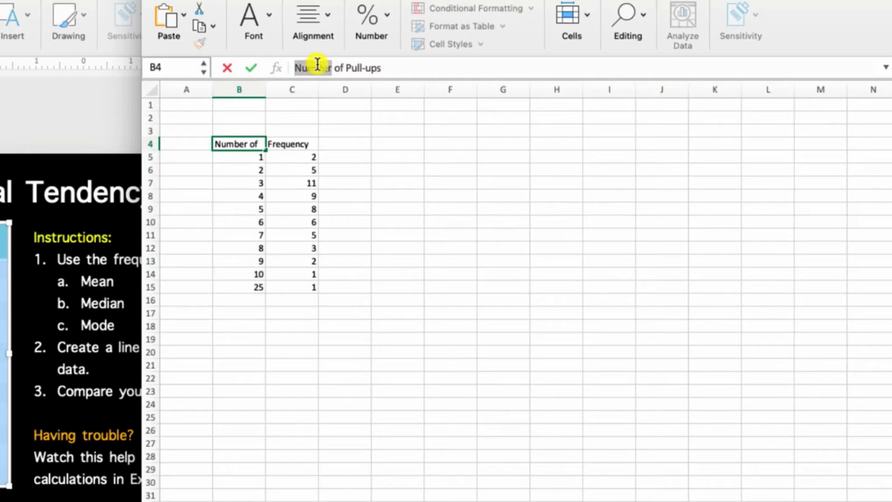
- Shorten the table header in B4 to "# of Pull-ups"
type("#")
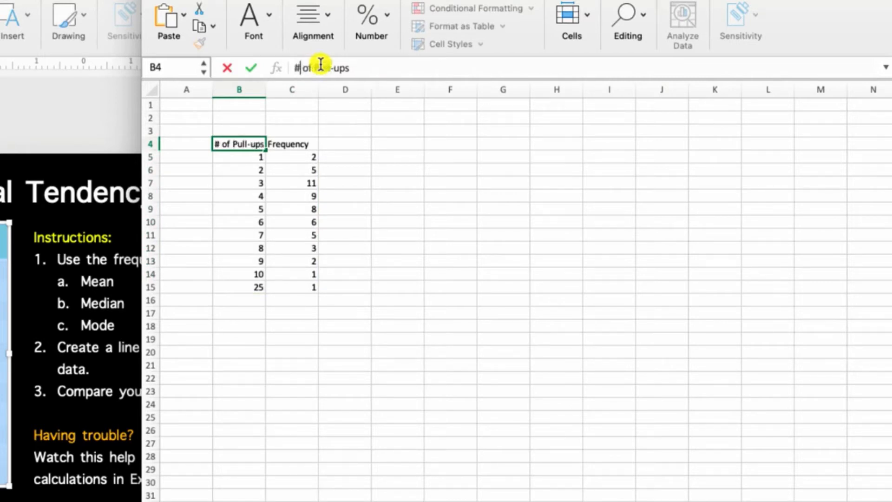
key("Return")
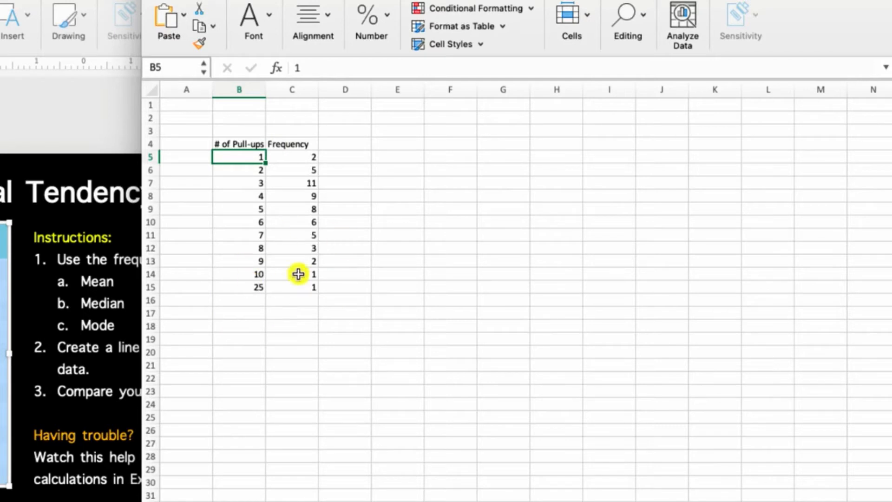
- Enter the header "Subject" in E4
left_click(400, 145)
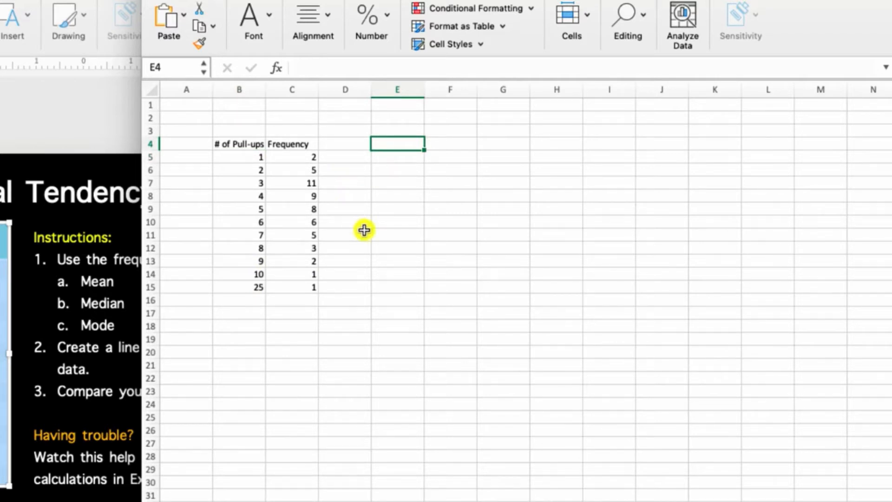
type("ubject")
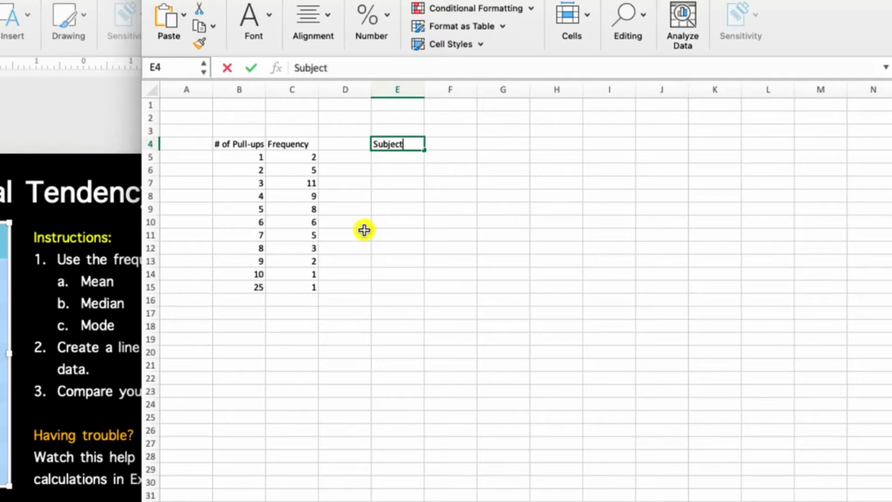
key("Tab")
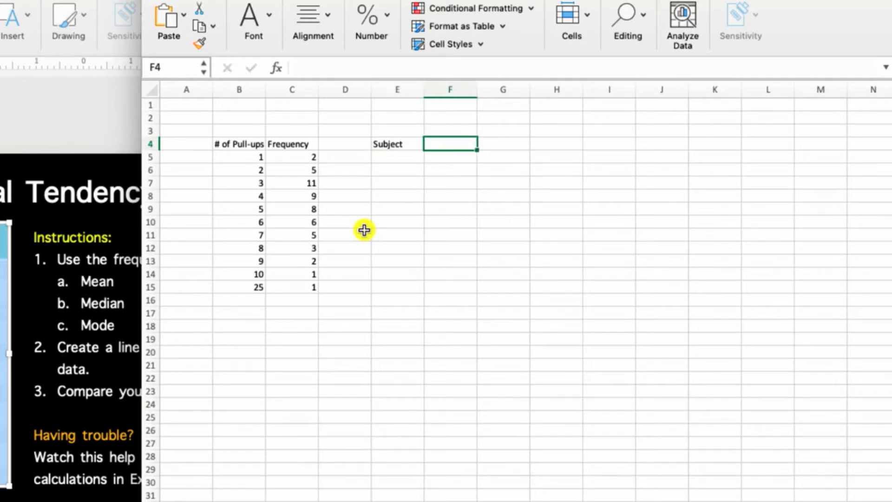
- Copy the "# of Pull-ups" header from B4 into F4
left_click(240, 144)
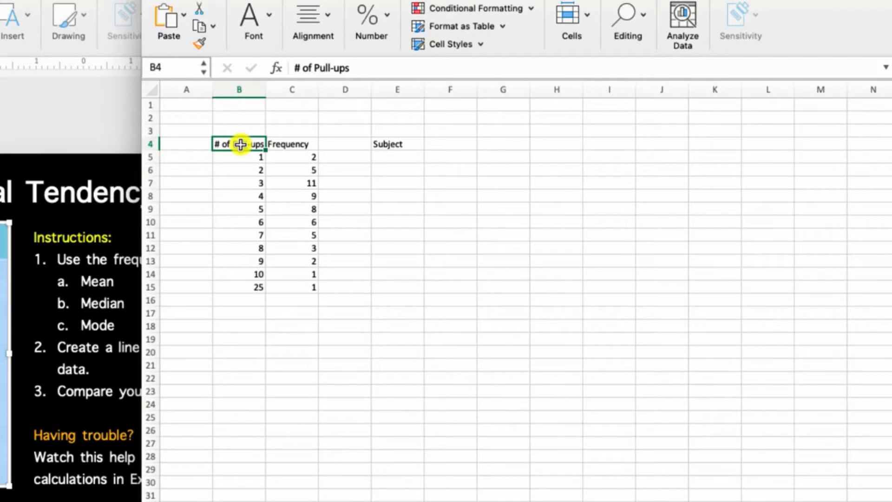
key("ctrl+c")
left_click(429, 145)
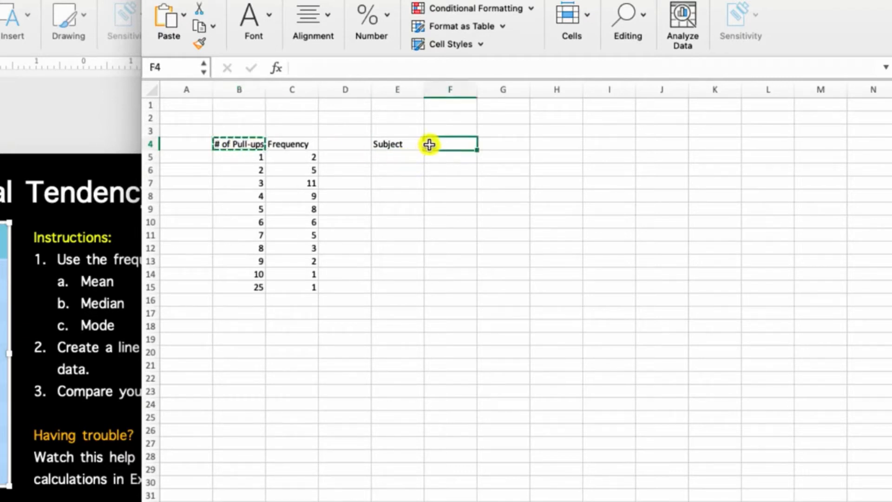
key("ctrl+v")
- Start a subject number 1 in E5, discard it, and delete the "Subject" header from E4
left_click(453, 161)
left_click(411, 156)
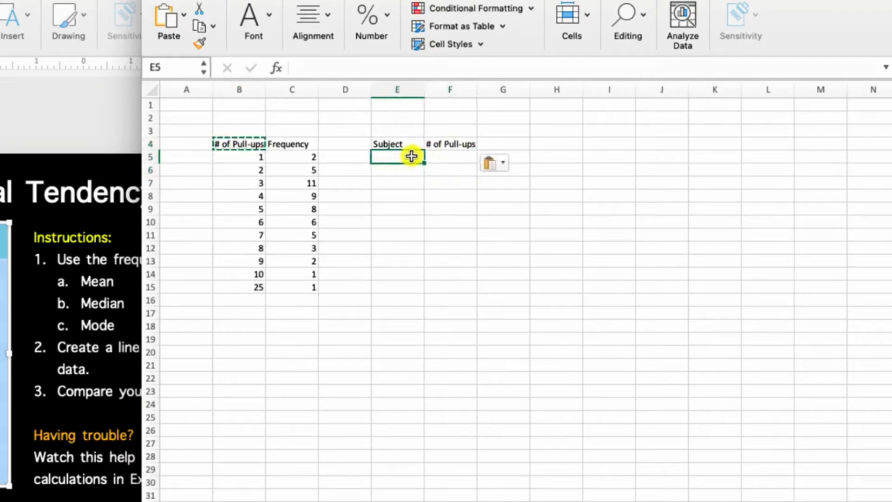
type("1")
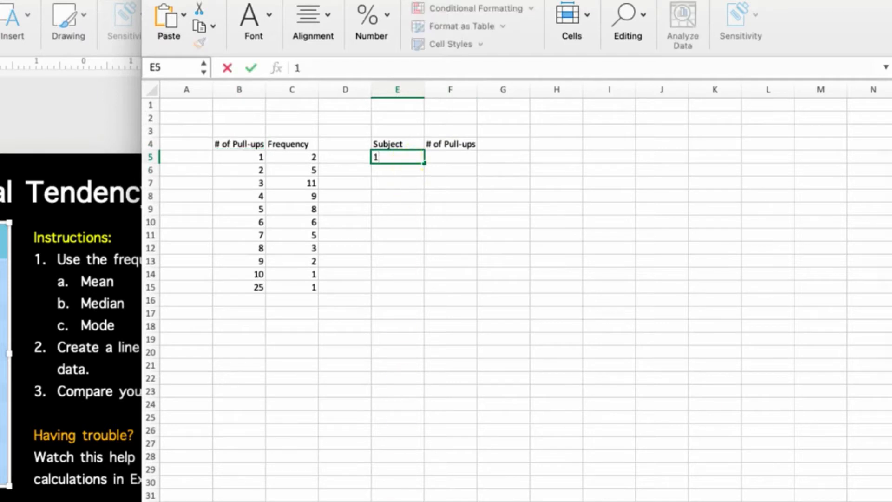
key("BackSpace")
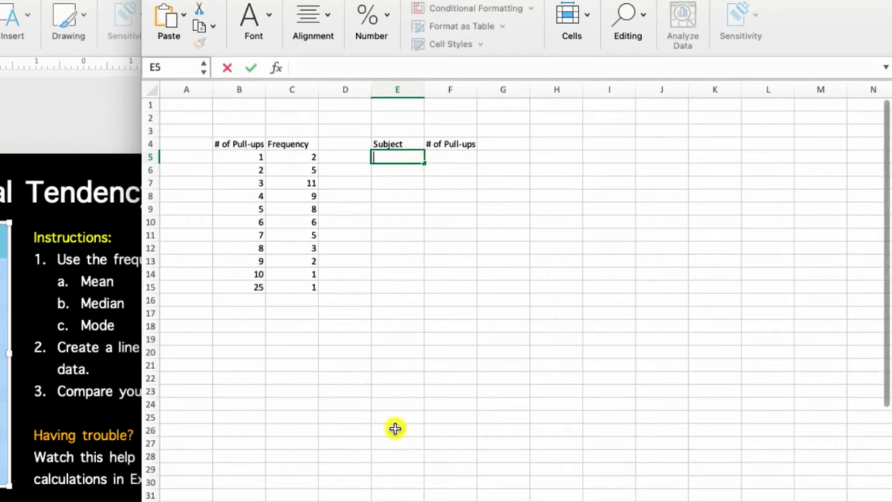
left_click(395, 143)
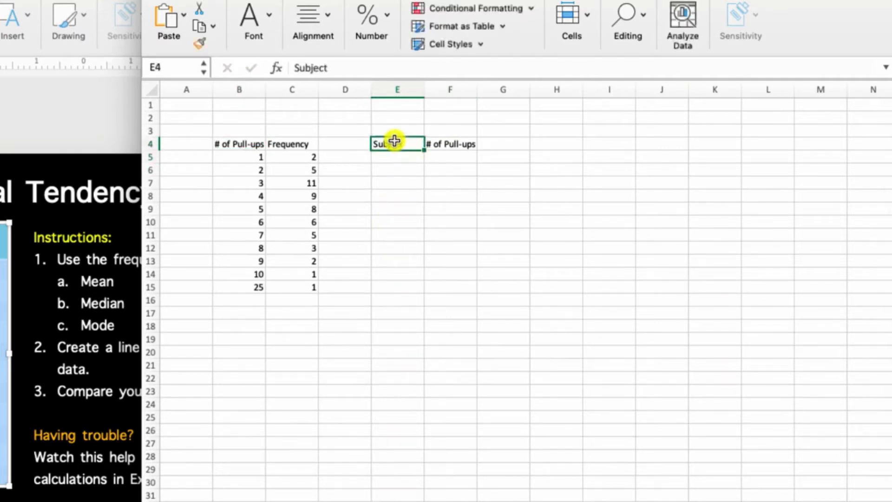
key("BackSpace")
- Enter the score 1 twice under the new "# of Pull-ups" header, in F5 and F6
left_click(445, 160)
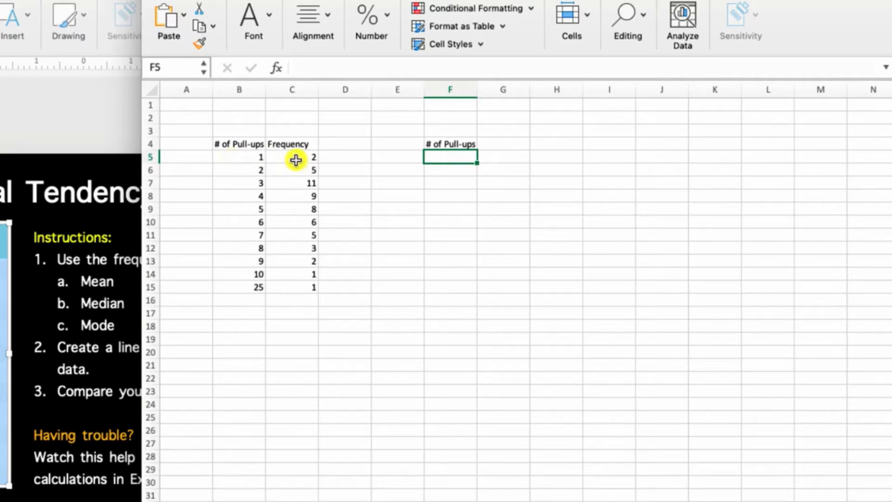
type("1")
key("Return")
type("1")
key("Return")
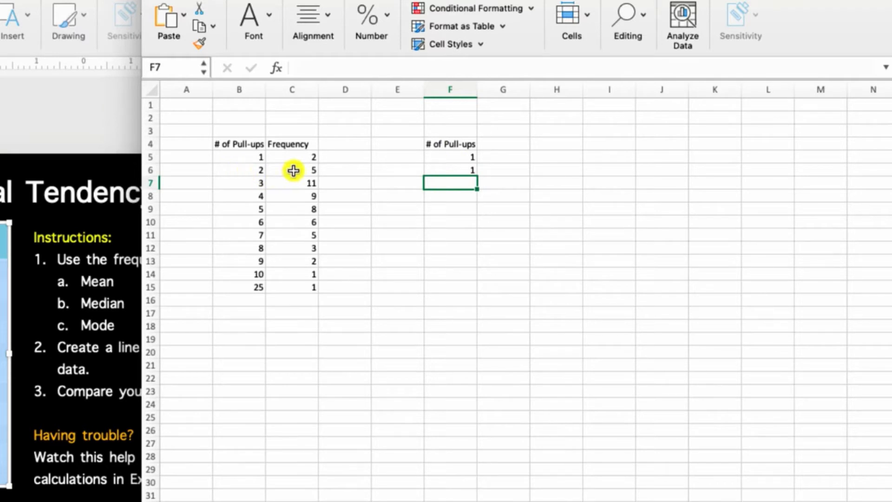
- Continue column F with the score 2 filled into F7:F11 and the score 3 filled into F12:F22
type("2")
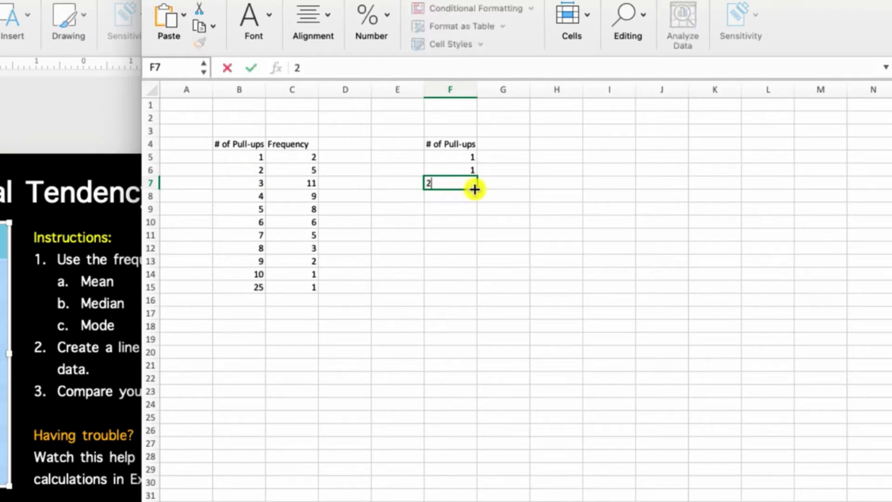
left_click_drag(478, 189, 470, 247)
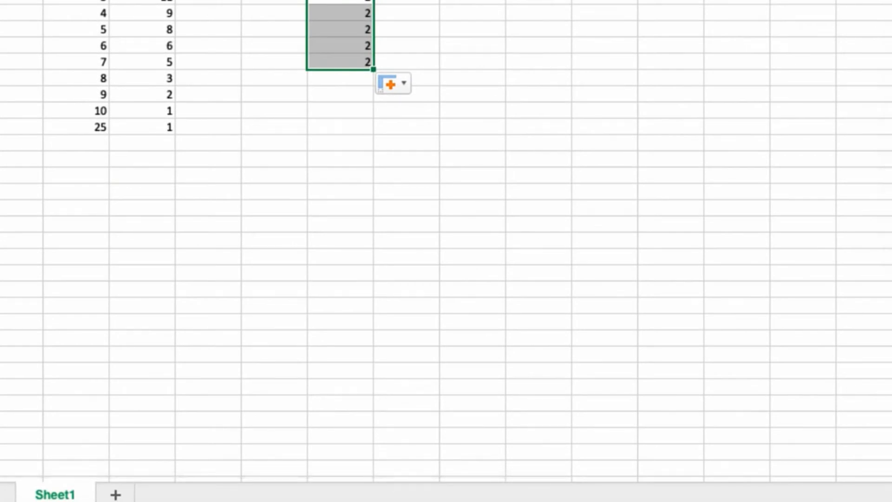
left_click(338, 81)
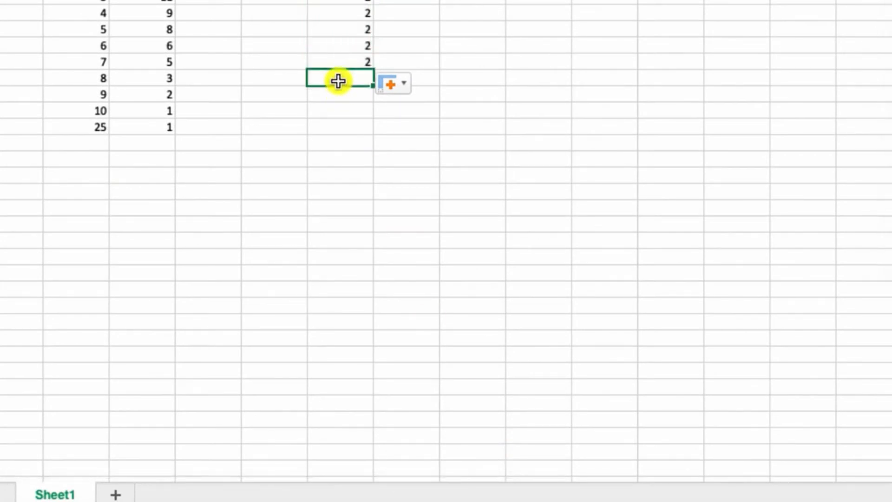
type("3")
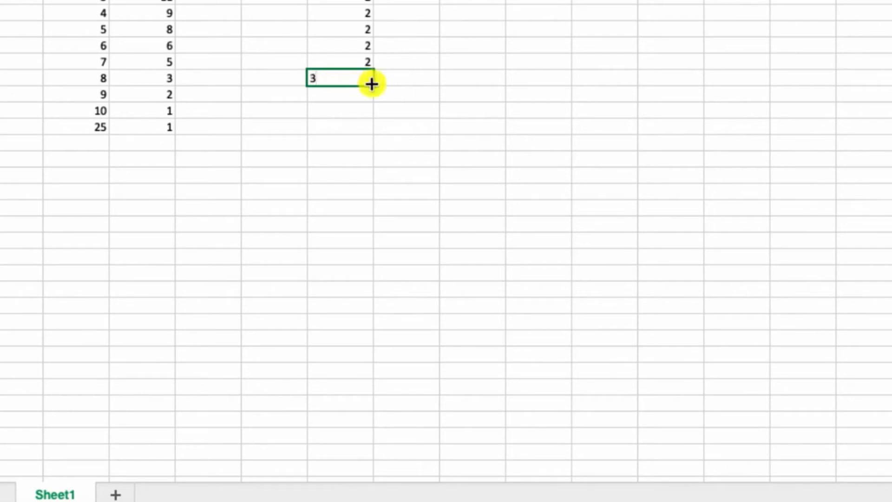
left_click_drag(376, 88, 372, 245)
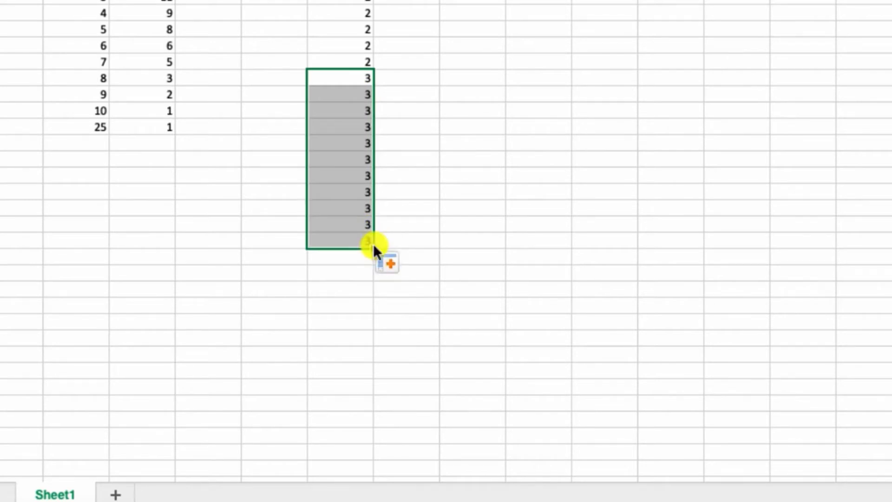
- Enter the score 4 in F23 and fill it down through F31 for nine entries
left_click(353, 264)
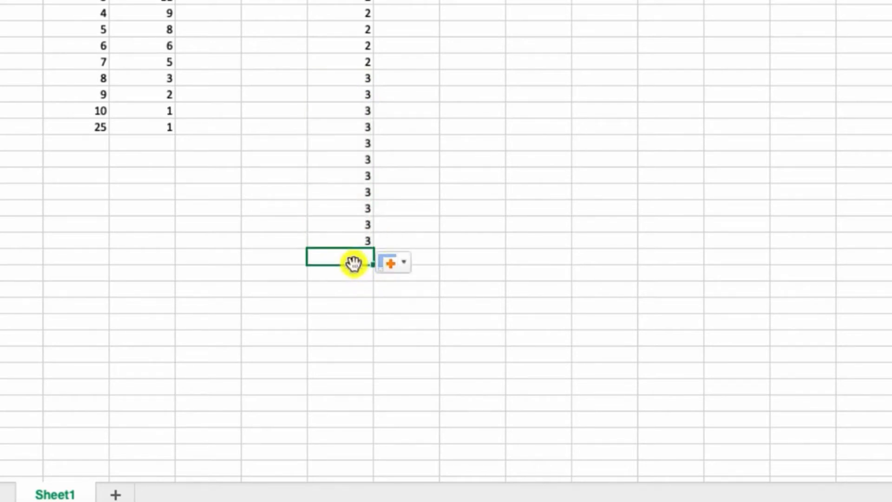
type("4")
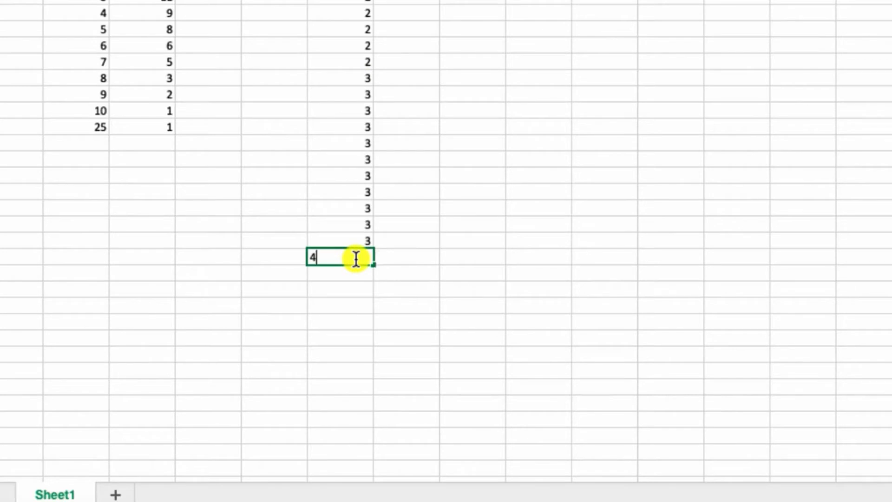
left_click_drag(373, 270, 369, 396)
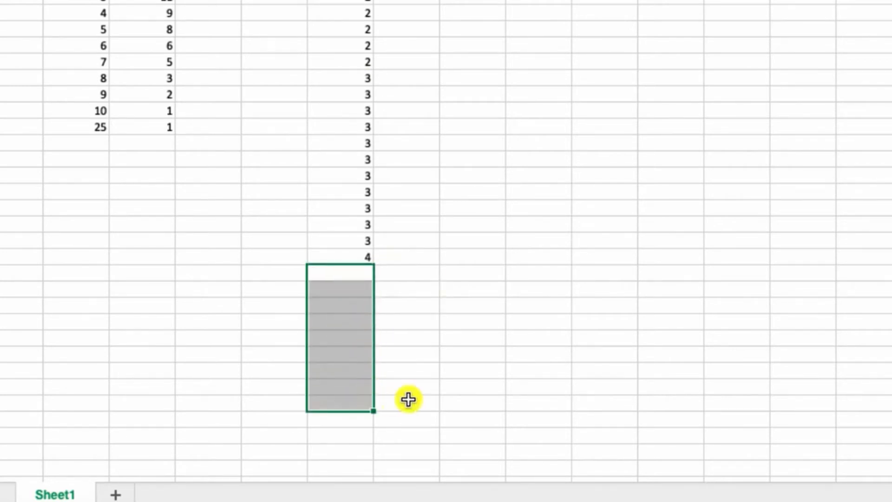
left_click(354, 253)
left_click_drag(376, 270, 372, 391)
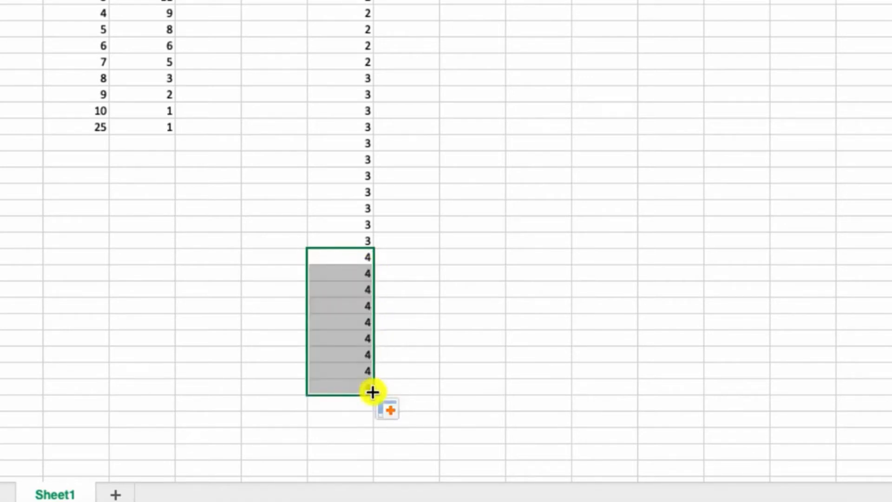
- Enter the score 5 in F32 and fill it down through F39 for eight entries
left_click(358, 403)
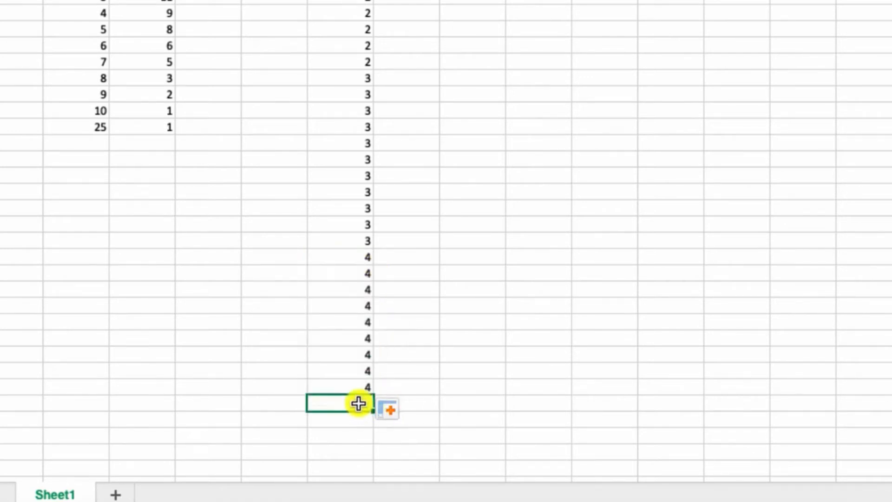
type("5")
scroll(369, 223, "down", 3)
scroll(364, 204, "down", 5)
left_click_drag(375, 191, 365, 303)
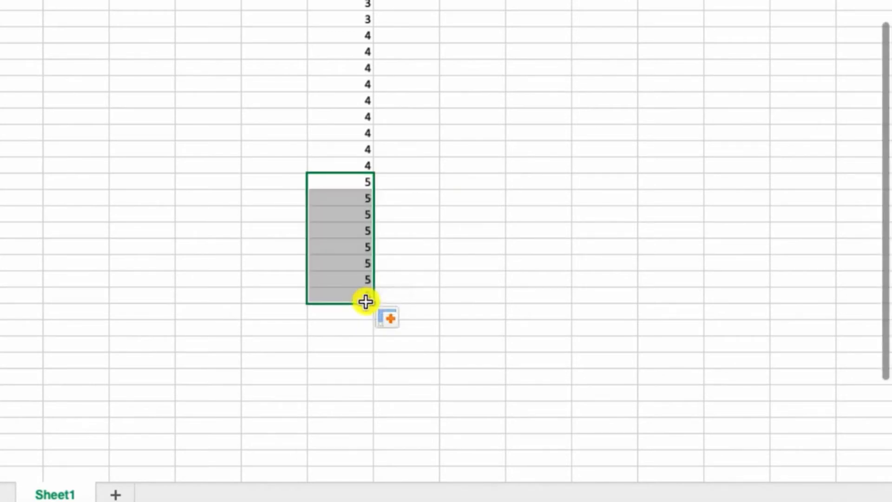
- Check the frequency table, enter the score 6 in F40, and fill it down through F45
left_click(358, 308)
scroll(213, 199, "up", 4)
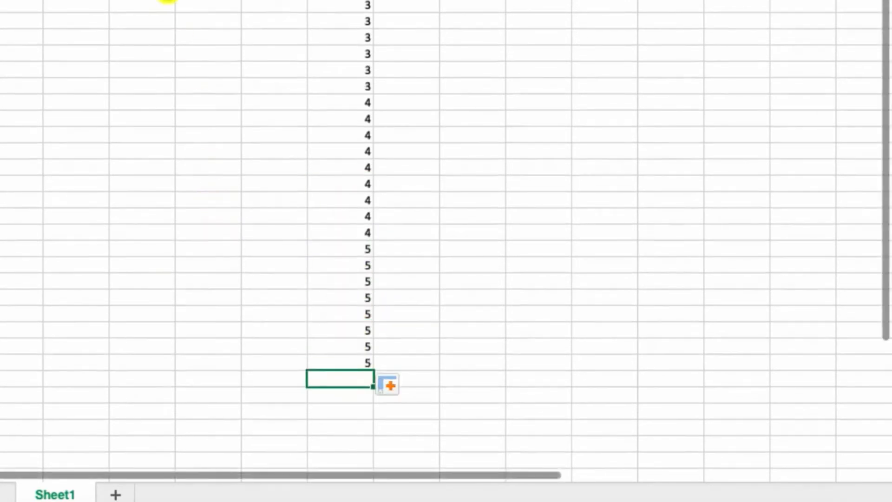
scroll(447, 242, "up", 1)
scroll(274, 80, "down", 5)
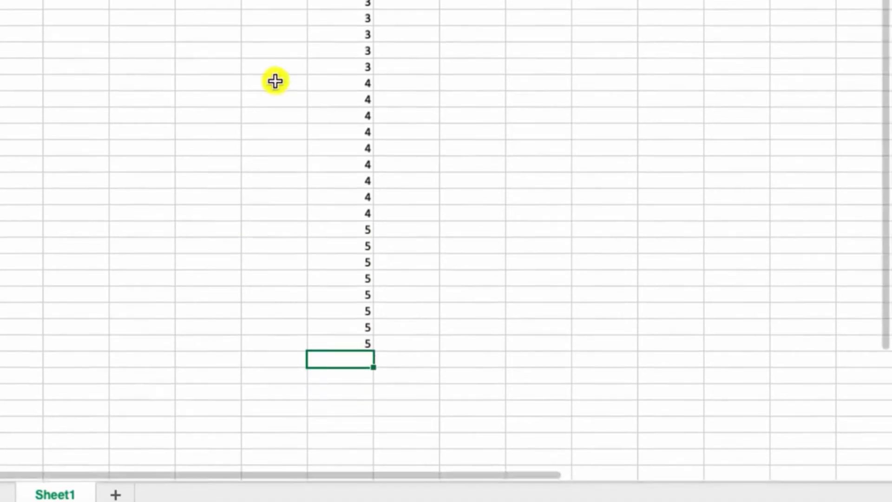
type("6")
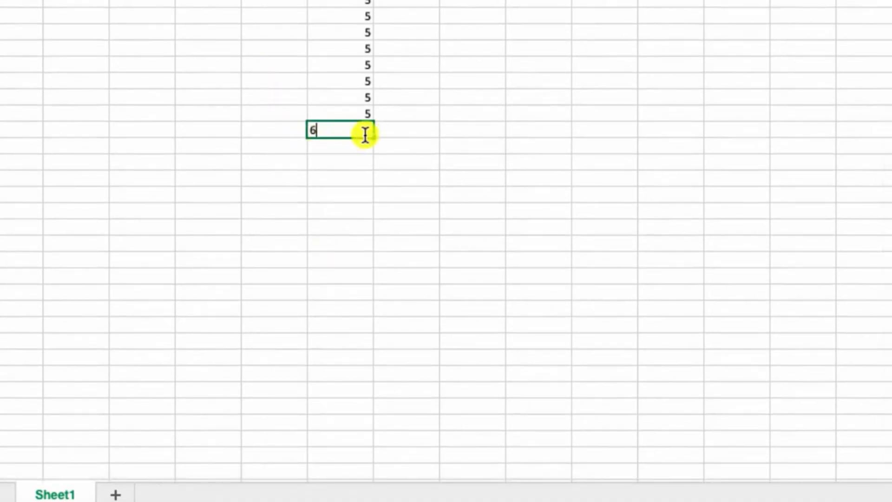
left_click_drag(375, 138, 362, 217)
- Enter the score 7 in F46 and fill it down through F50 to match its frequency of five
left_click(353, 226)
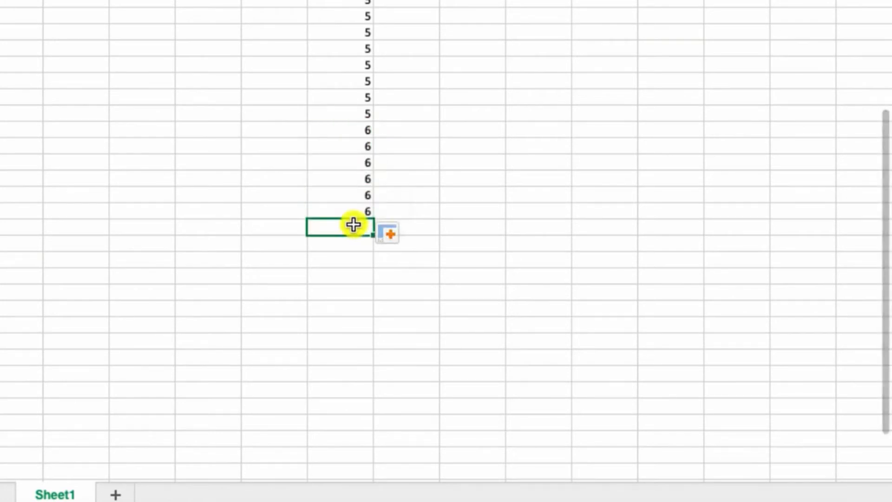
type("7")
scroll(226, 133, "up", 1)
scroll(226, 134, "up", 10)
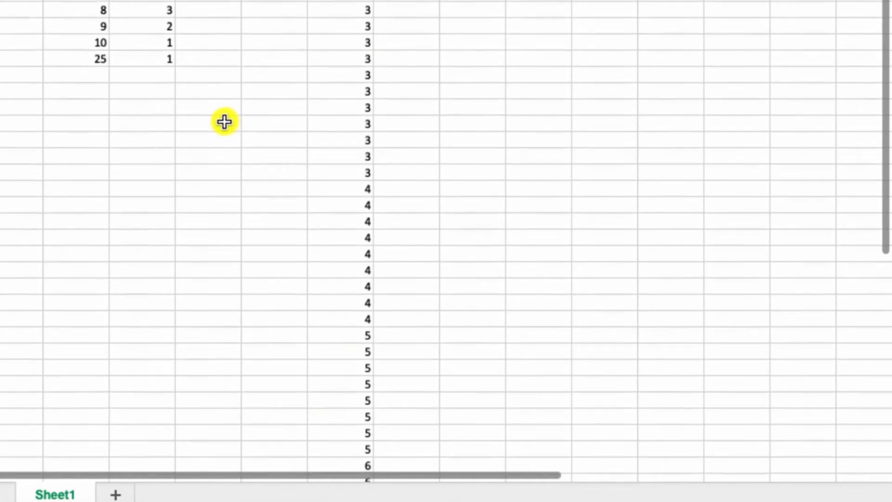
scroll(225, 121, "down", 10)
left_click_drag(372, 164, 355, 225)
- Enter the score 8 in F51 and fill it down through F53 to match its frequency of three
left_click(349, 236)
scroll(247, 140, "up", 10)
scroll(217, 74, "down", 10)
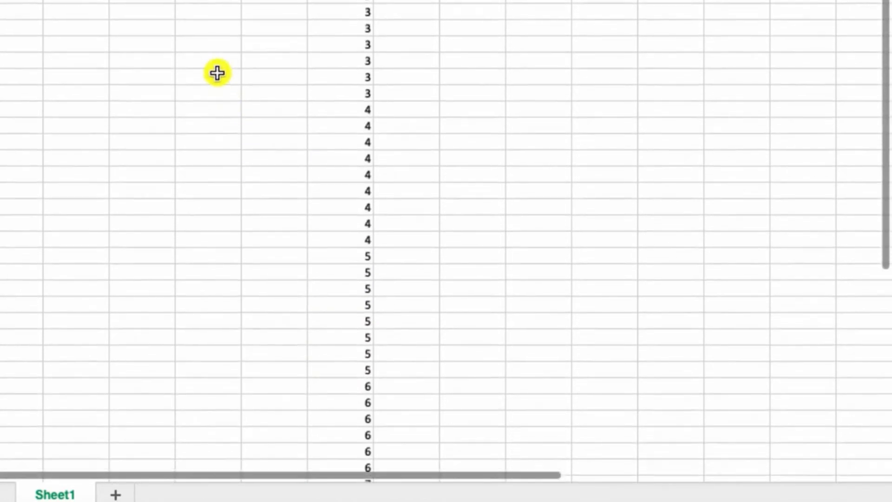
type("8")
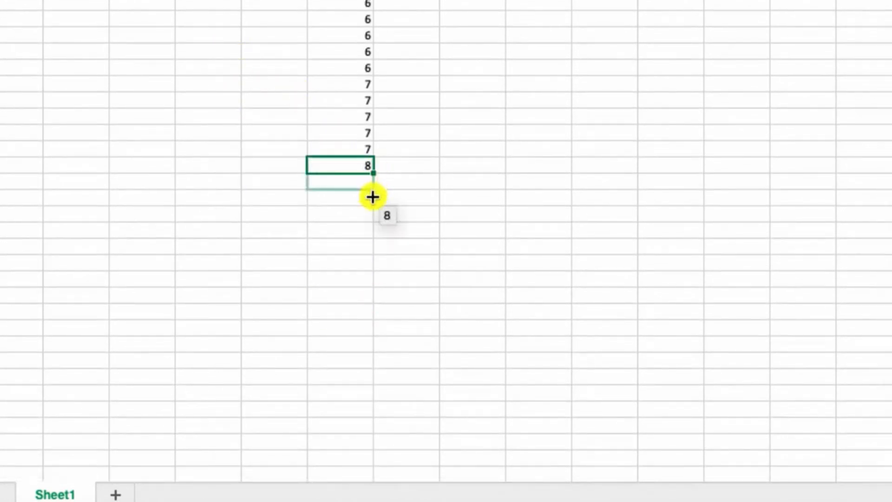
left_click_drag(361, 211, 357, 213)
- Enter the score 9 in F54 and fill it down to F55 to match its frequency of two
left_click(353, 215)
type("9")
scroll(342, 190, "up", 5)
scroll(338, 183, "up", 8)
scroll(337, 180, "down", 12)
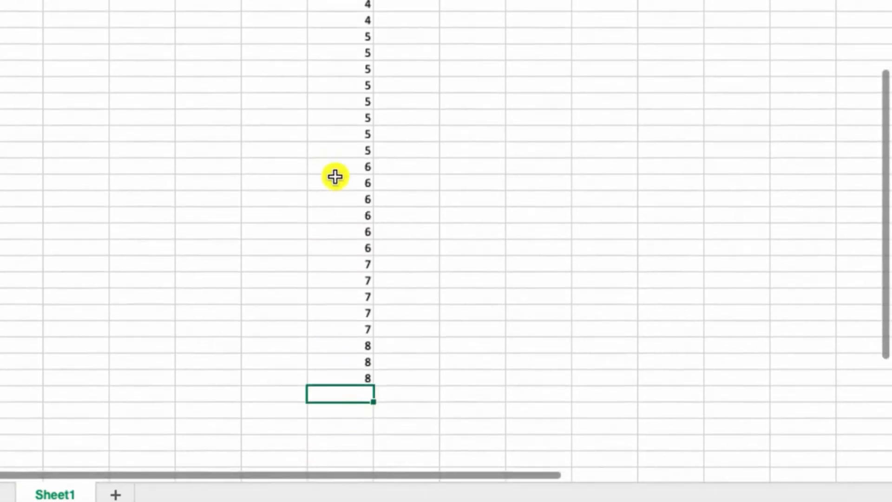
left_click_drag(372, 146, 372, 161)
- Complete the score list in column F with 10 in F56 and 25 in F57
left_click(361, 167)
scroll(228, 102, "up", 3)
scroll(229, 102, "up", 12)
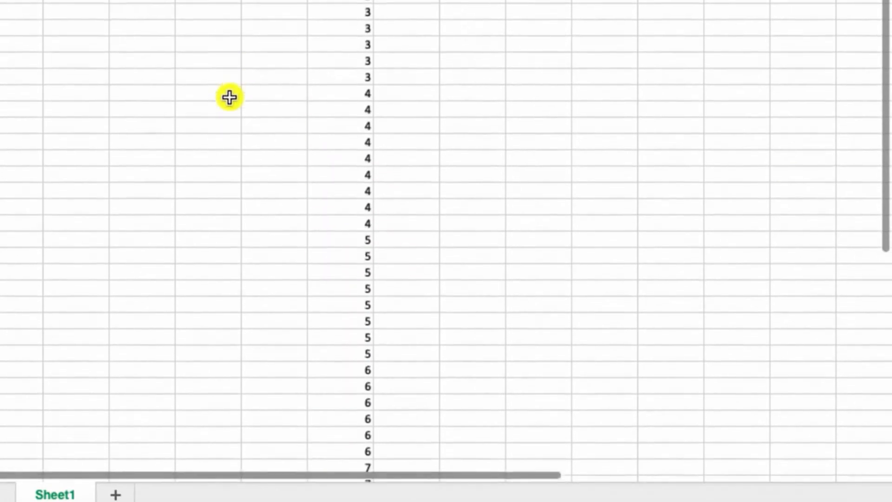
scroll(229, 96, "down", 12)
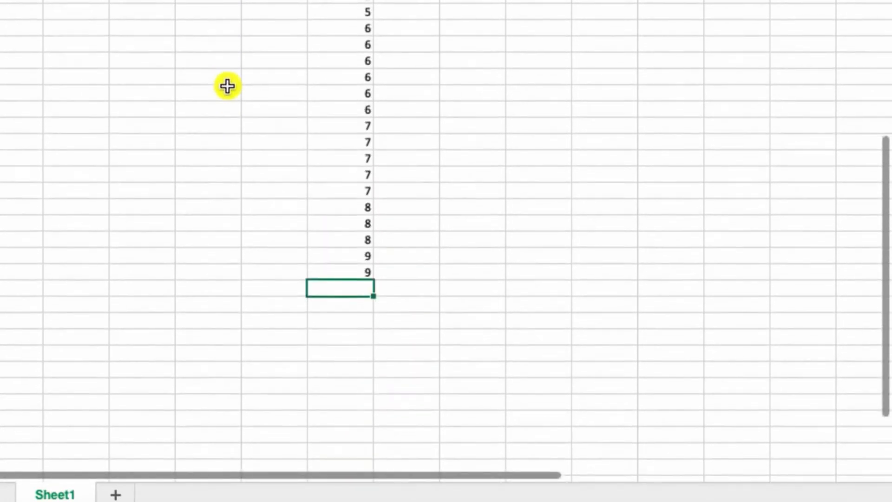
type("10")
key("Return")
type("25")
key("Return")
scroll(280, 76, "up", 10)
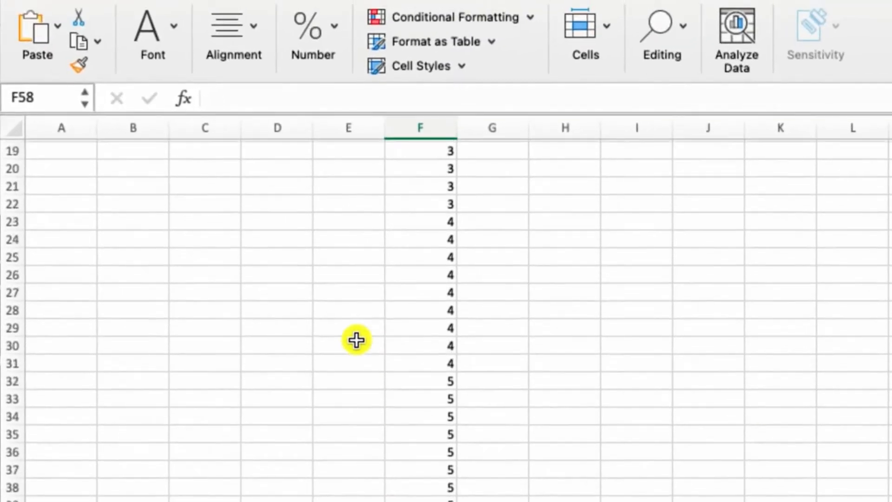
- Enter the label Mean in H5, beside the expanded score list
scroll(356, 340, "up", 7)
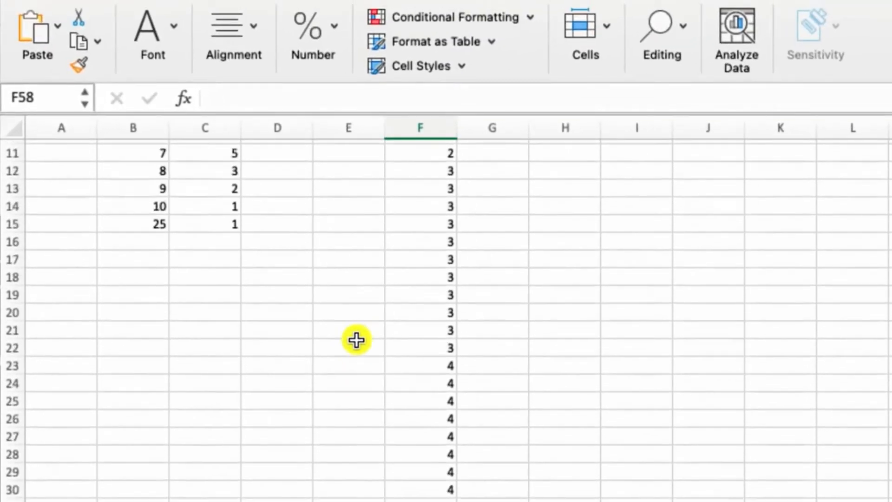
scroll(357, 340, "up", 1)
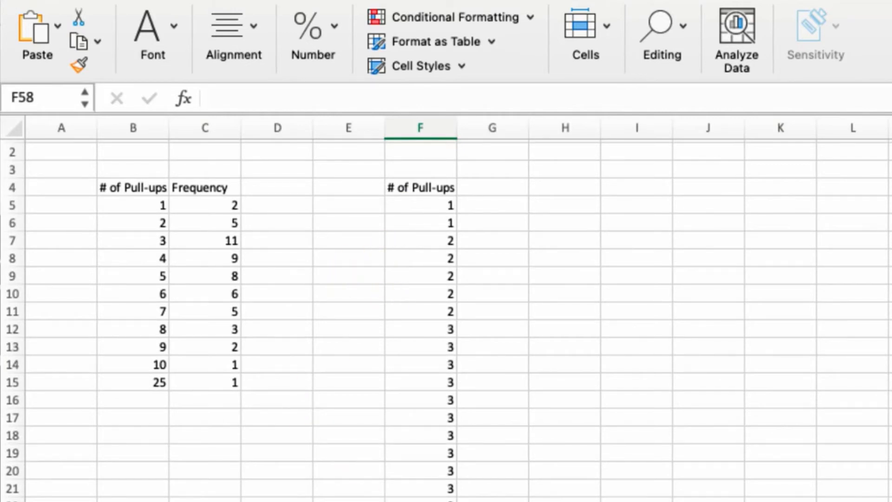
left_click(591, 204)
type("Mean")
key("Return")
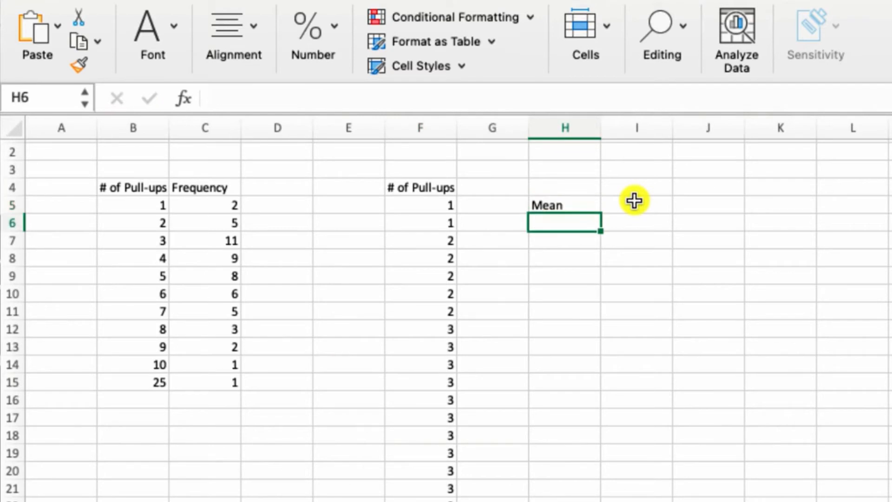
- Calculate the mean of the scores in I5 with the formula =AVERAGE(F5:F57)
left_click(634, 201)
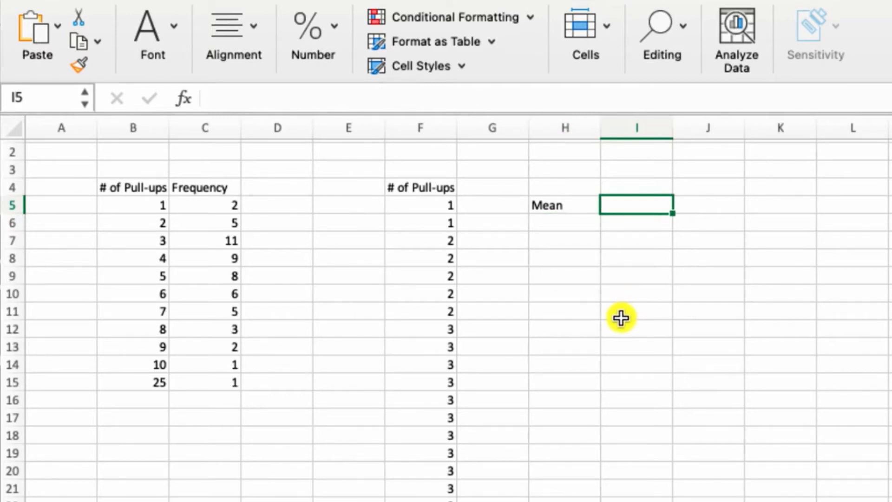
type("=")
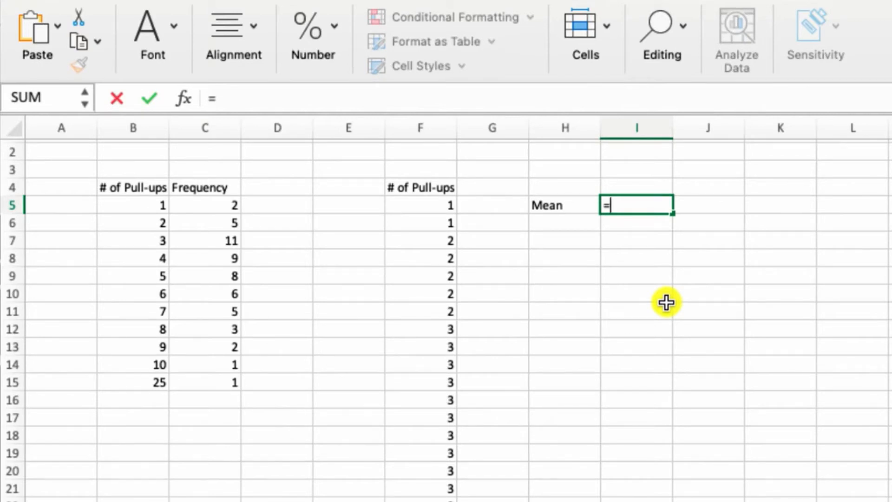
type("average")
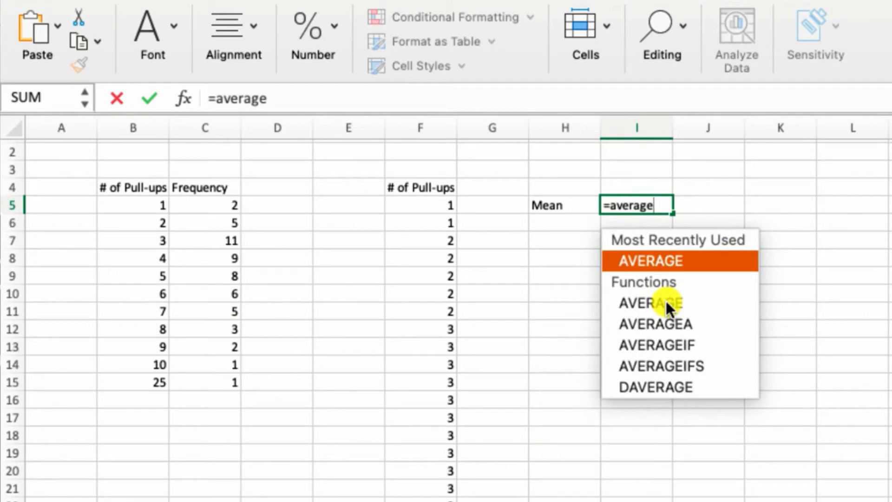
type("(")
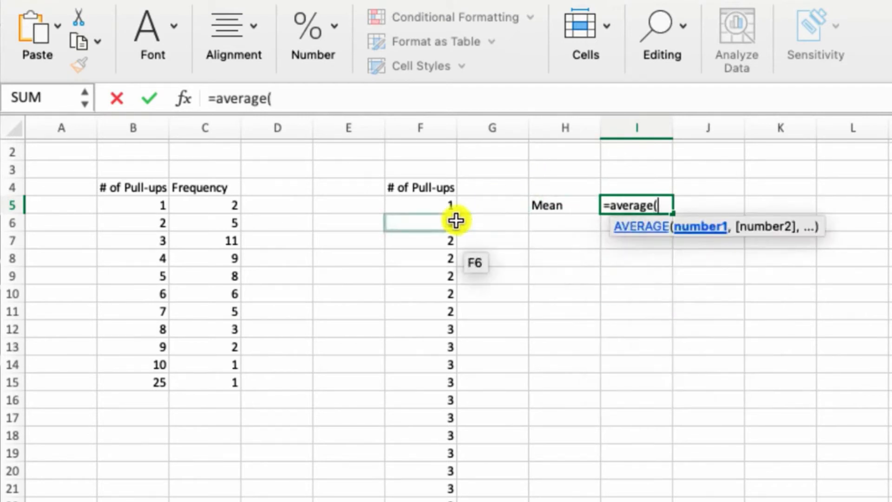
left_click(438, 205)
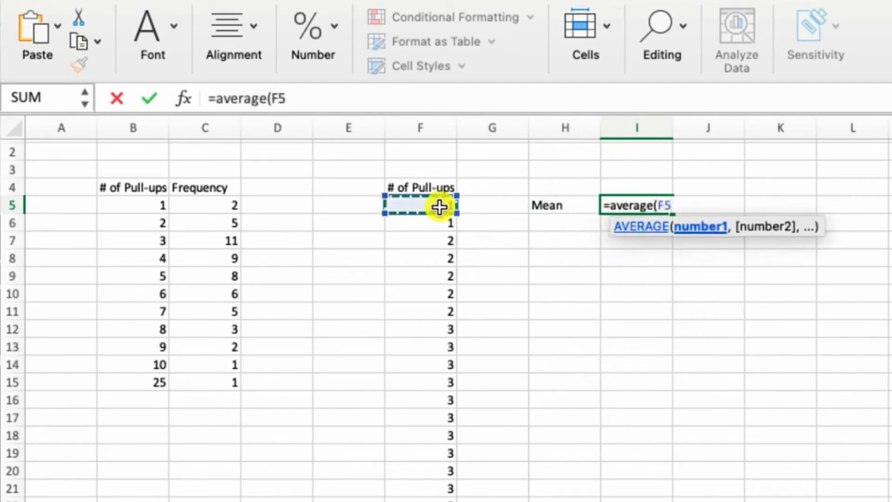
key("ctrl+shift+Down")
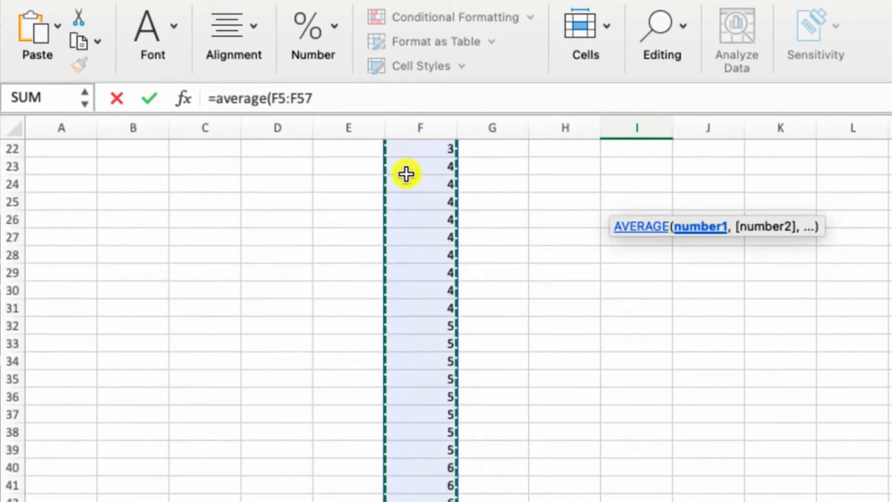
scroll(476, 490, "up", 2)
scroll(476, 490, "up", 6)
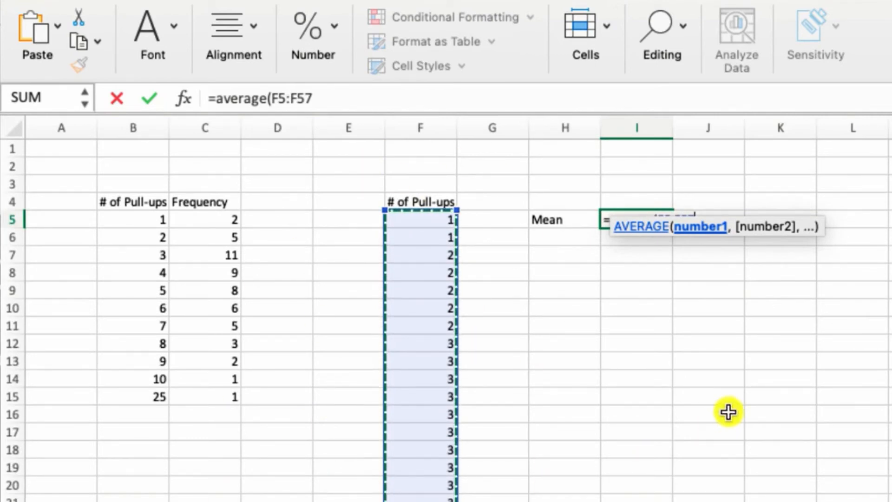
key("Return")
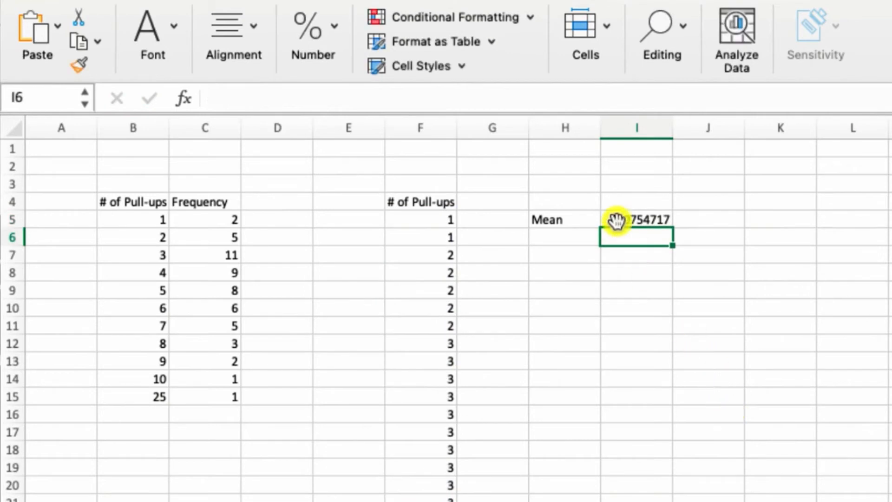
left_click(633, 221)
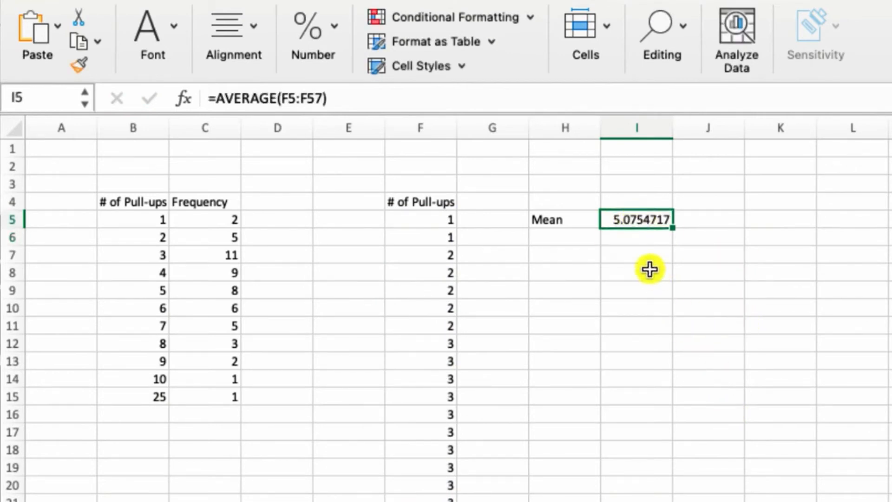
- Enter the label median in H6 and select I6 beside it
left_click(581, 239)
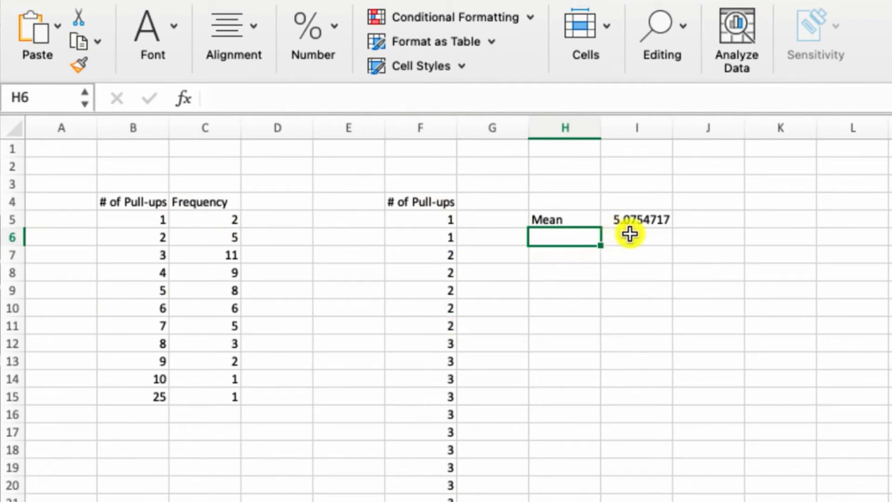
type("median")
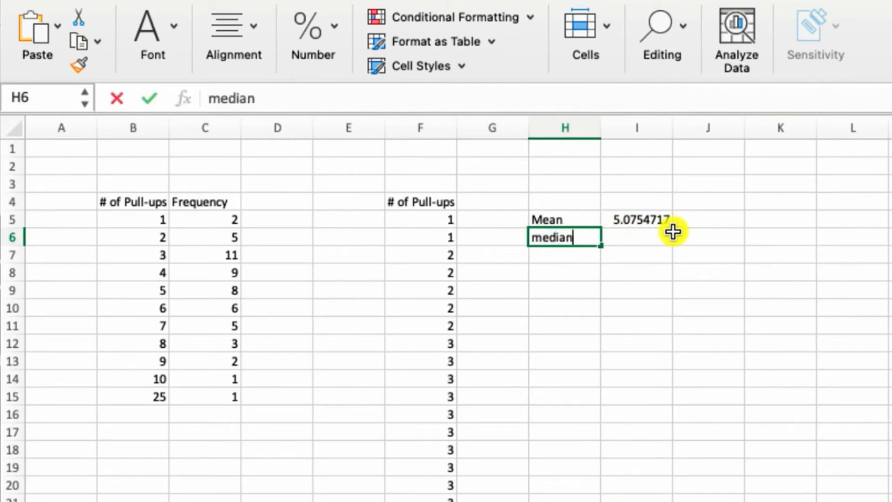
key("Return")
left_click(640, 238)
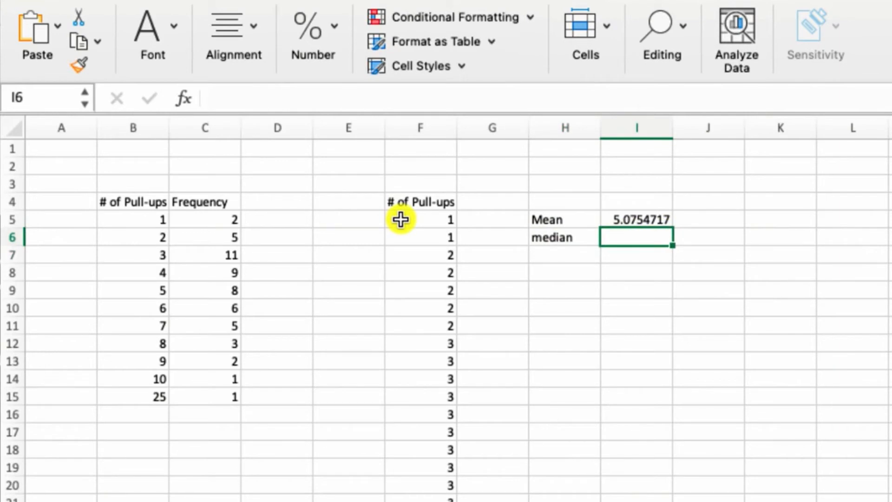
- Examine the ordered score list in column F, from the first scores through the middle and higher ones
scroll(401, 219, "down", 2)
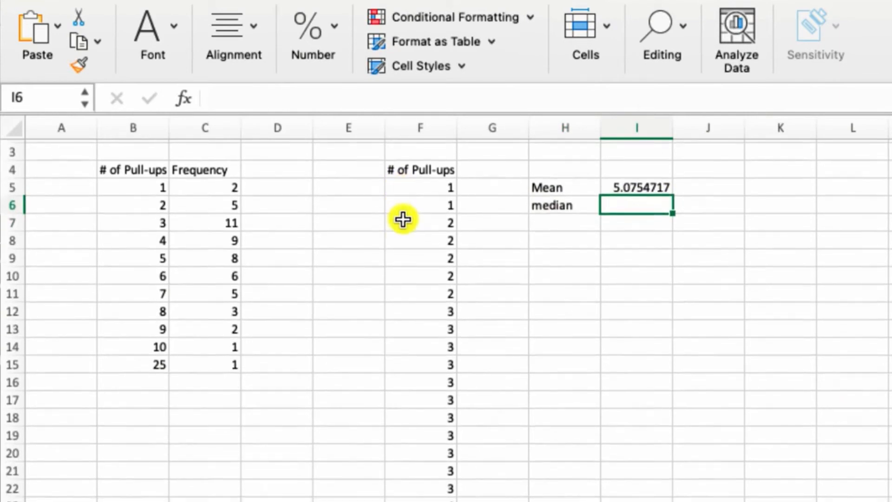
scroll(403, 220, "down", 6)
scroll(404, 219, "down", 20)
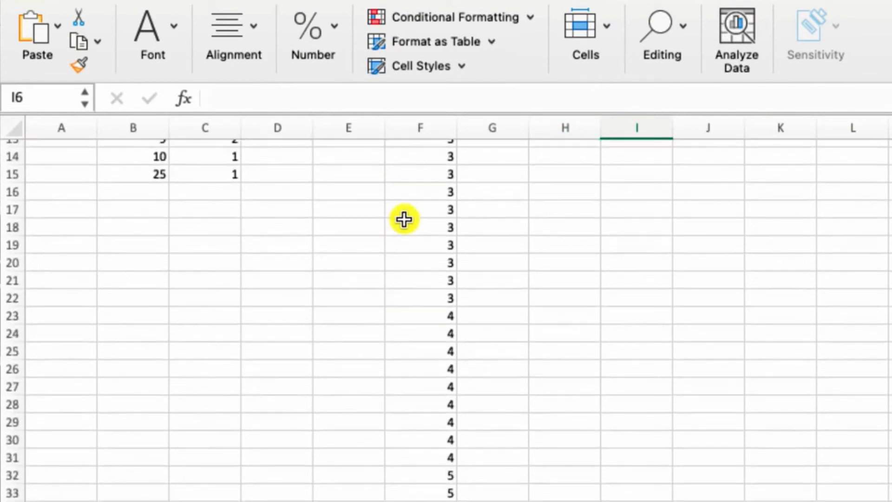
scroll(404, 220, "up", 3)
scroll(360, 419, "up", 20)
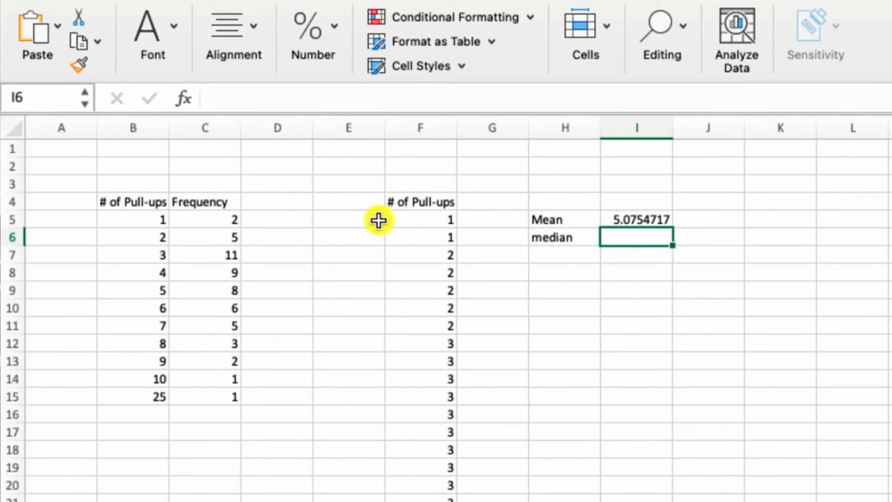
scroll(387, 218, "down", 8)
scroll(385, 233, "down", 20)
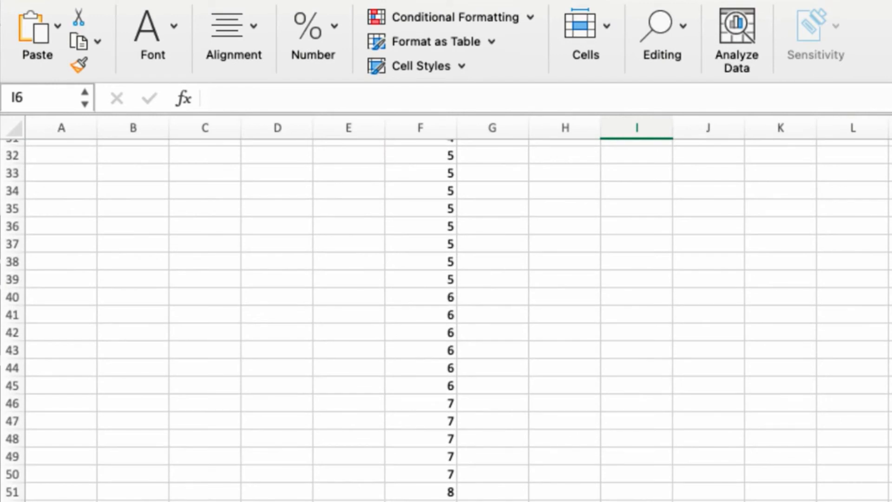
scroll(446, 320, "up", 2)
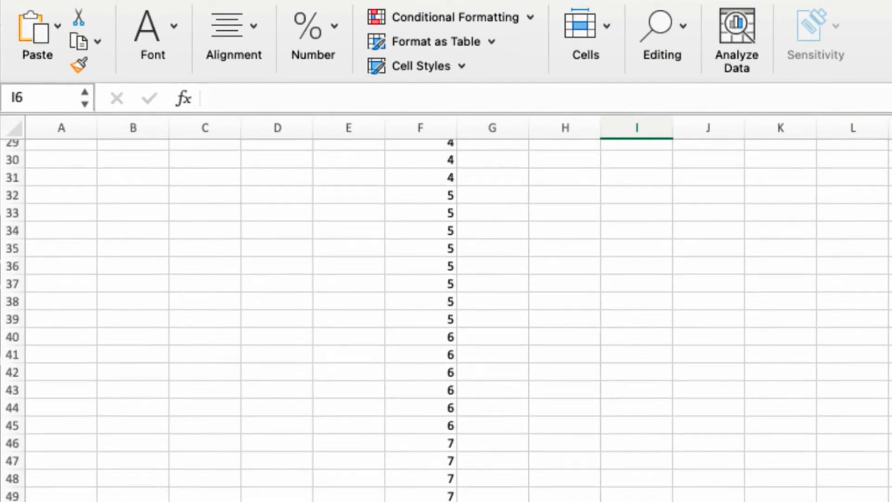
scroll(446, 320, "up", 20)
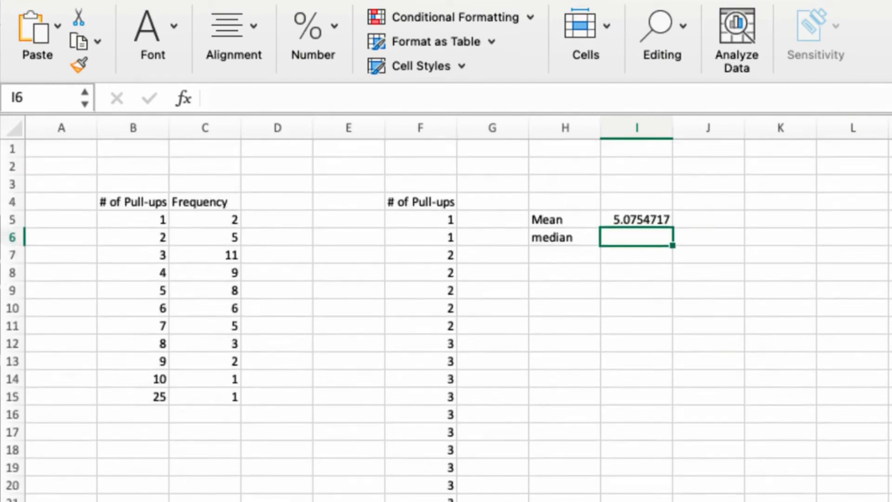
- Calculate the median of the scores in I6 using the MEDIAN function over F5:F57
type("=")
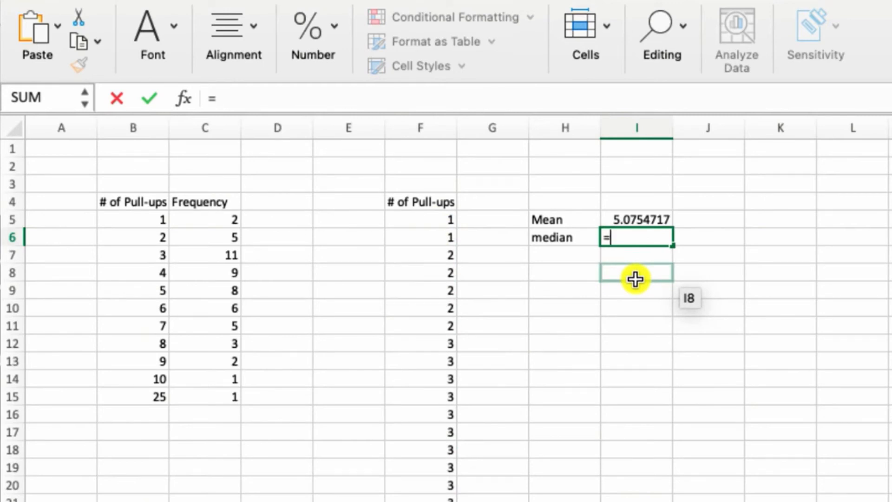
type("media")
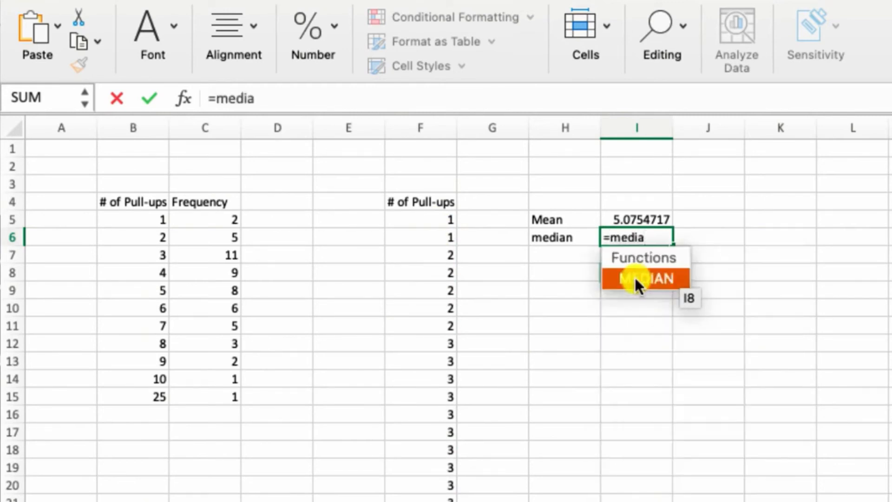
double_click(653, 279)
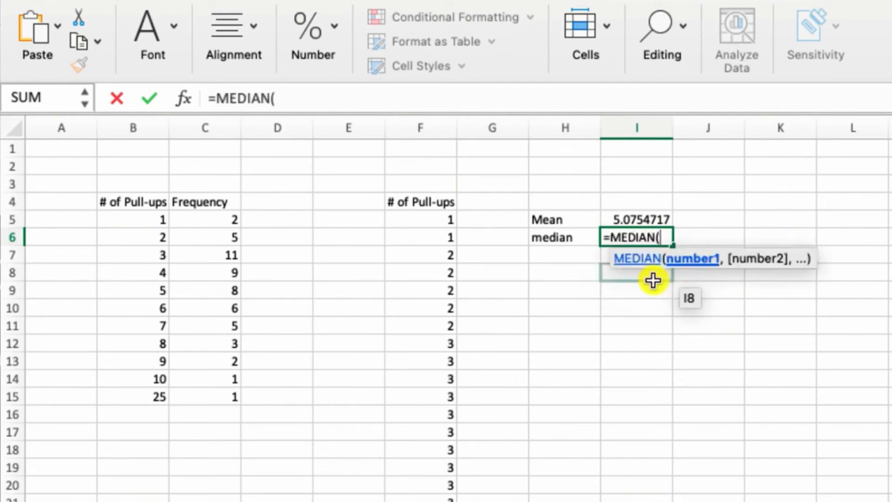
left_click(437, 223)
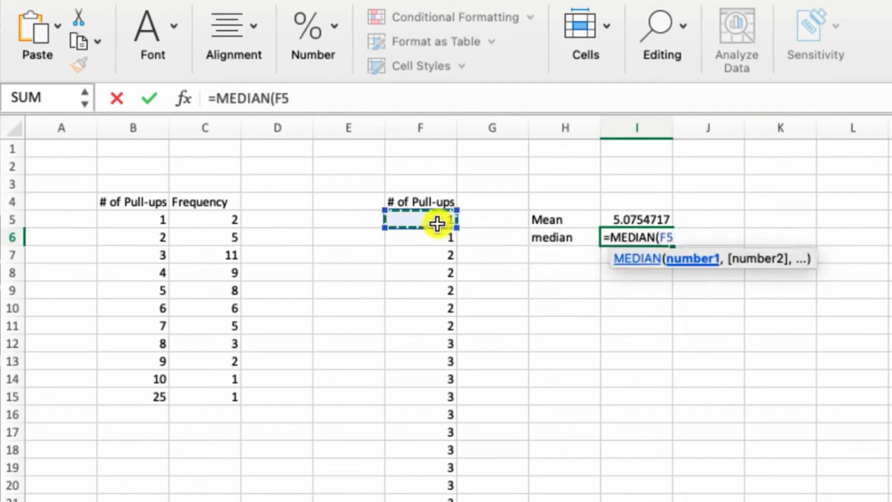
key("ctrl+shift+Down")
scroll(347, 425, "up", 2)
scroll(346, 425, "up", 5)
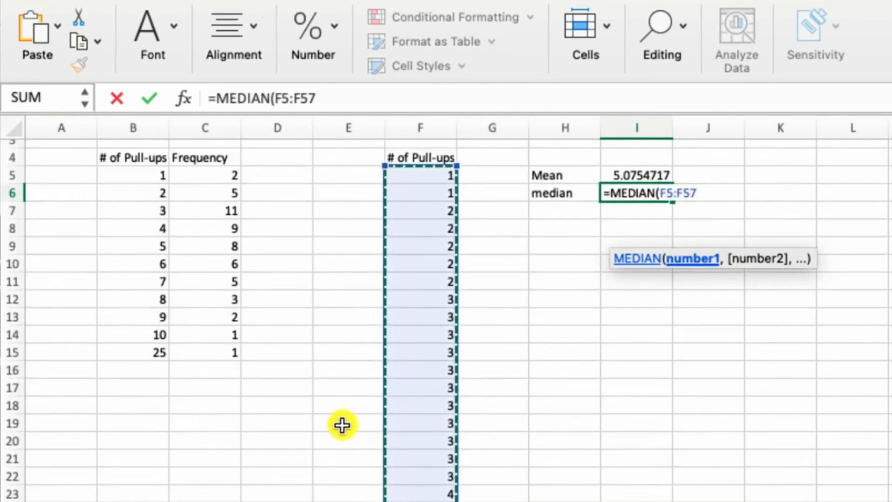
key("Return")
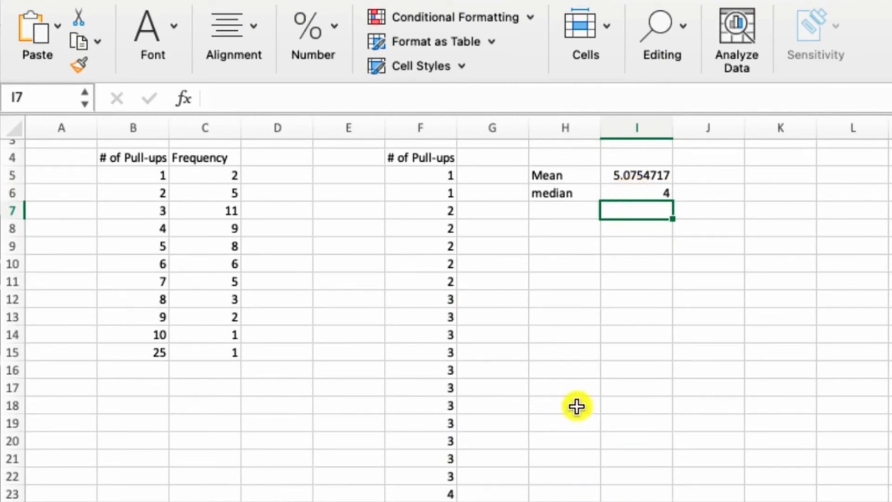
- Enter the label Mode in H7 and the value 3 in I7
left_click(583, 209)
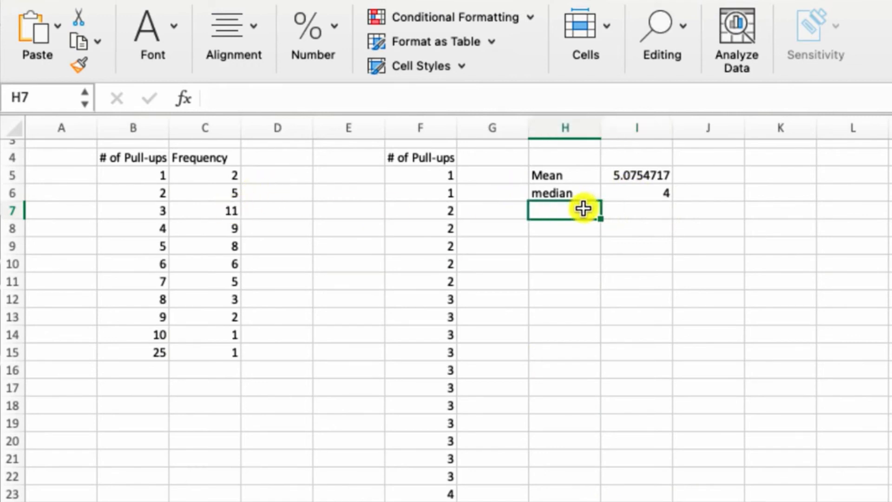
type("Mode")
key("Tab")
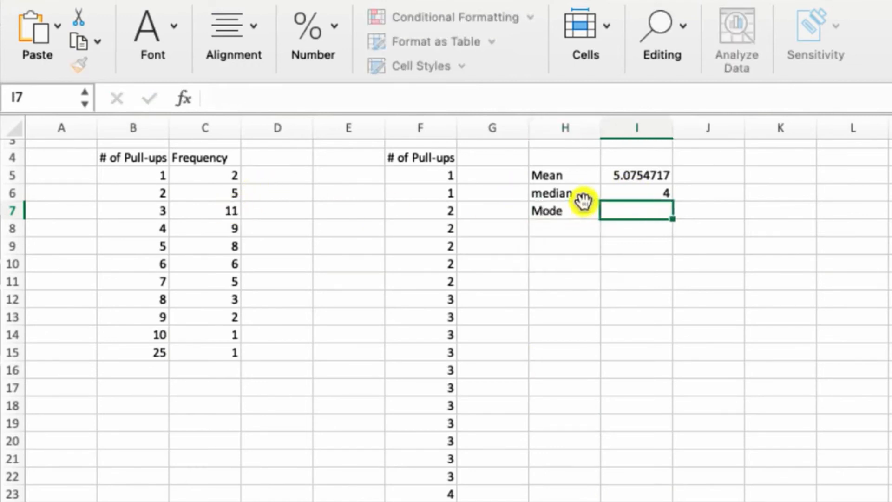
type("3")
left_click(607, 264)
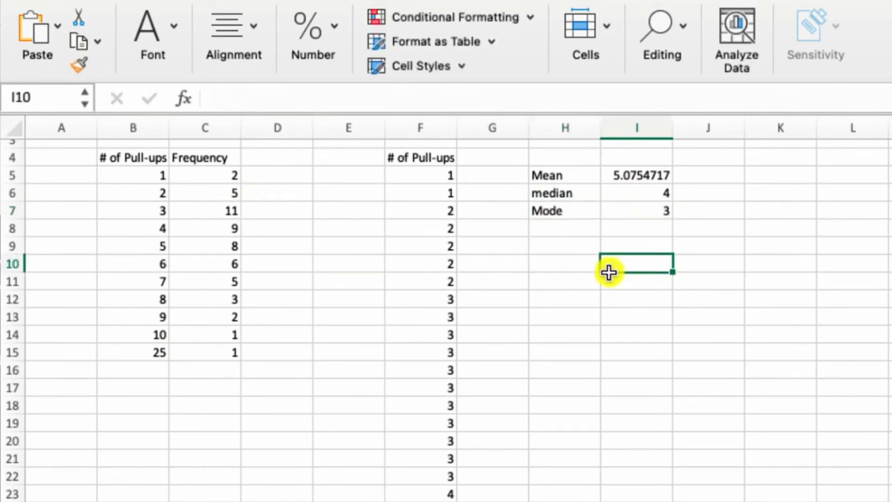
left_click(224, 215)
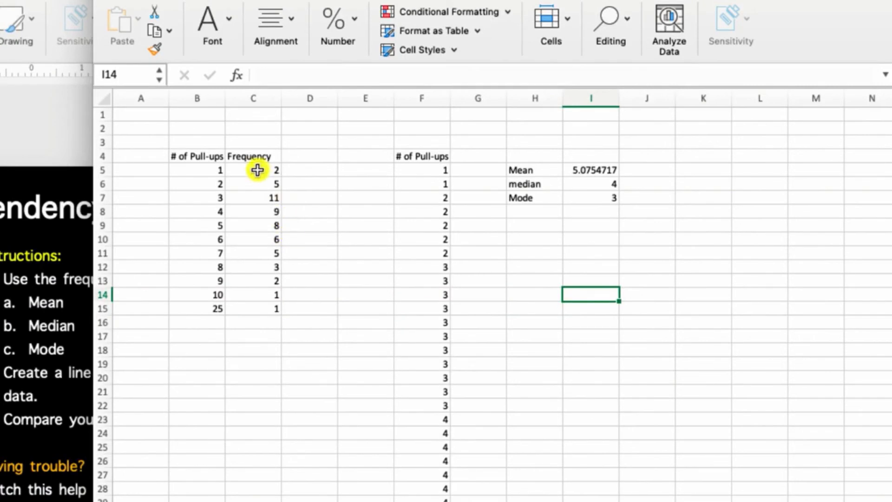
- Insert a 2-D clustered column chart of the frequency values in C5:C15
left_click_drag(250, 170, 247, 304)
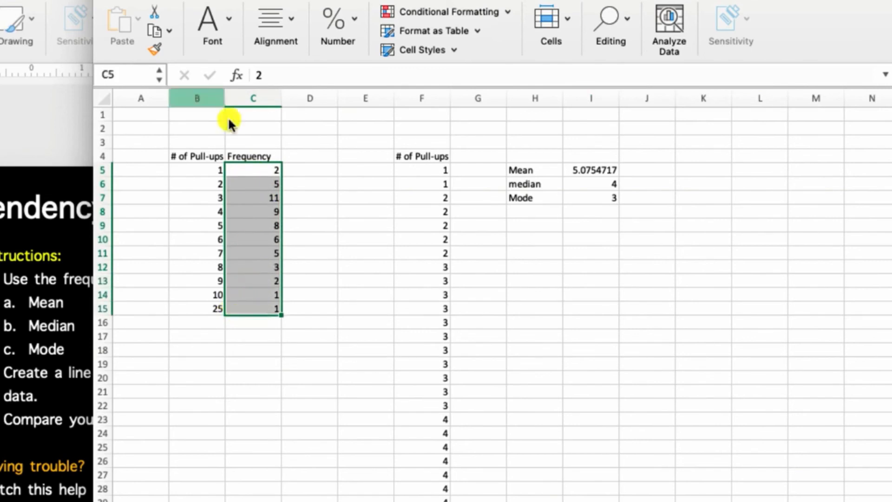
left_click(158, 1)
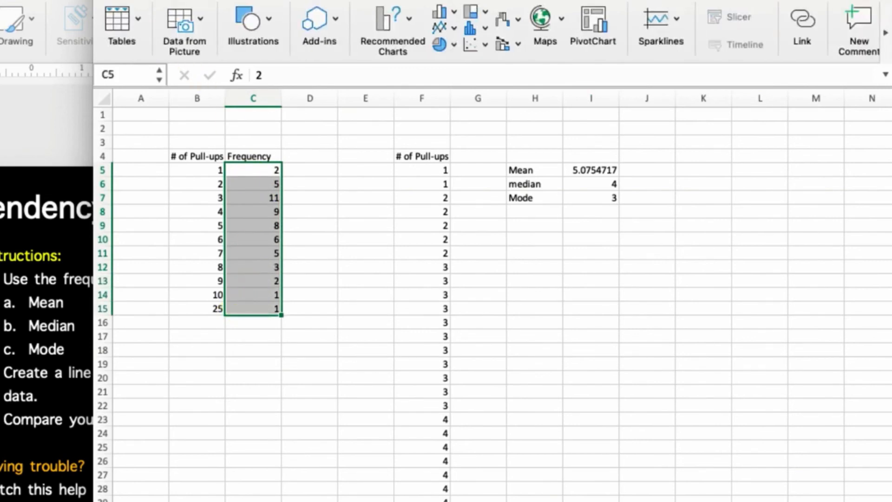
left_click(440, 9)
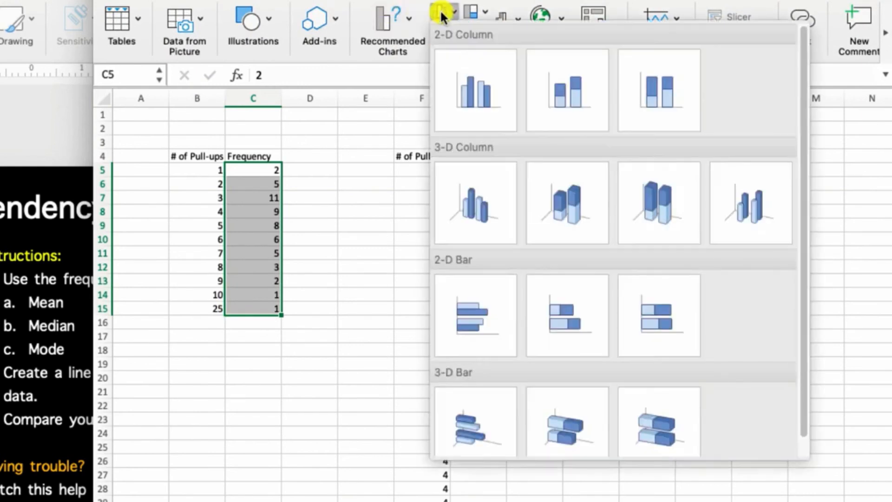
left_click(479, 100)
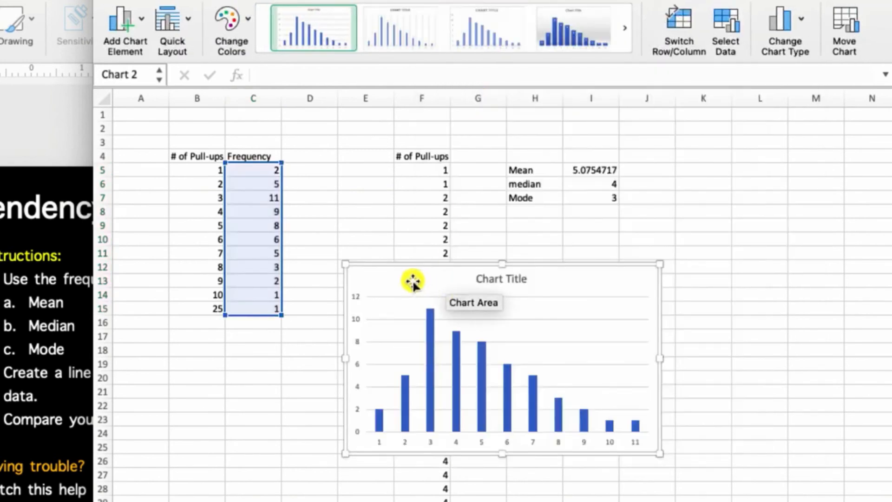
- Move the column chart into the empty area below the mean, median and mode values
left_click_drag(399, 266, 549, 233)
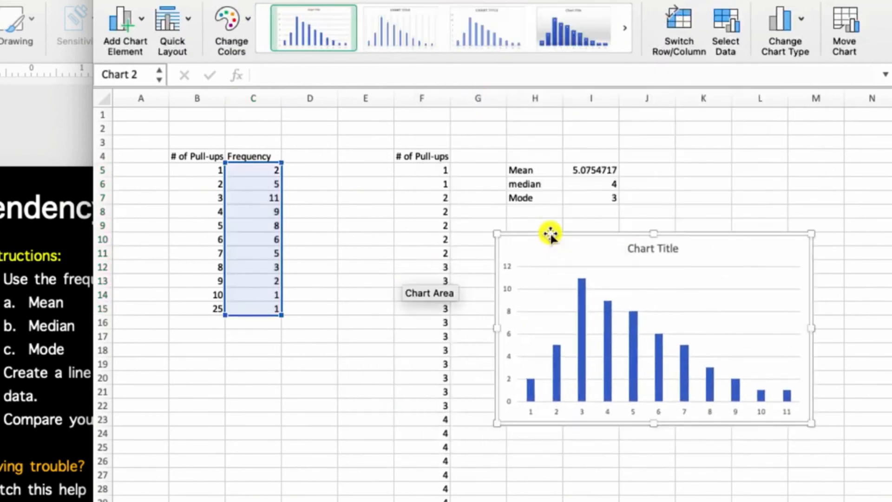
left_click(533, 413)
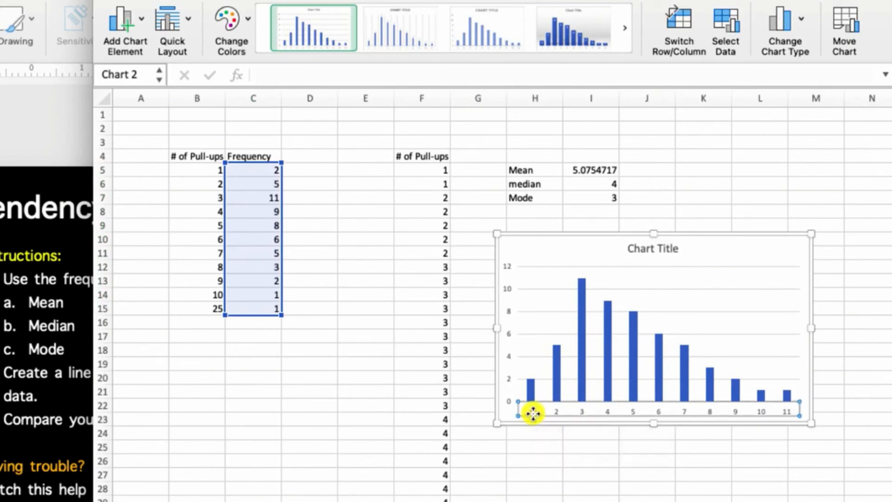
double_click(533, 413)
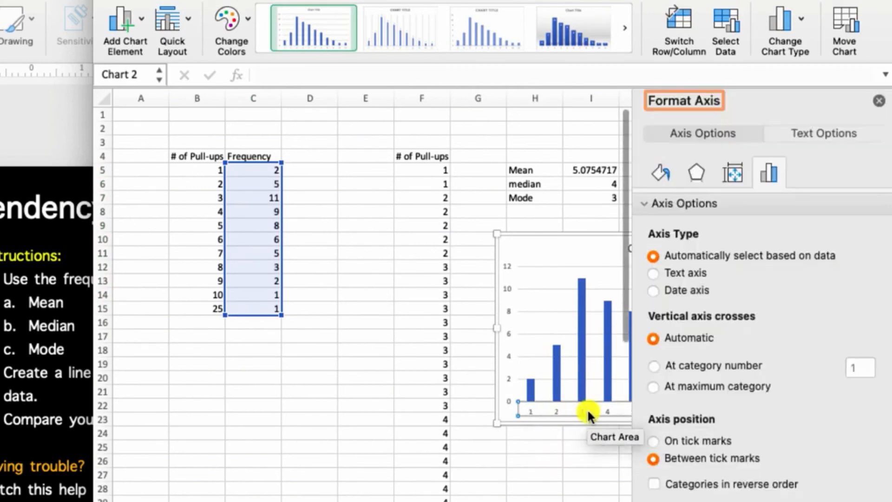
left_click(882, 105)
- Set the column chart's horizontal axis labels to the pull-up values in B5:B15
left_click(725, 21)
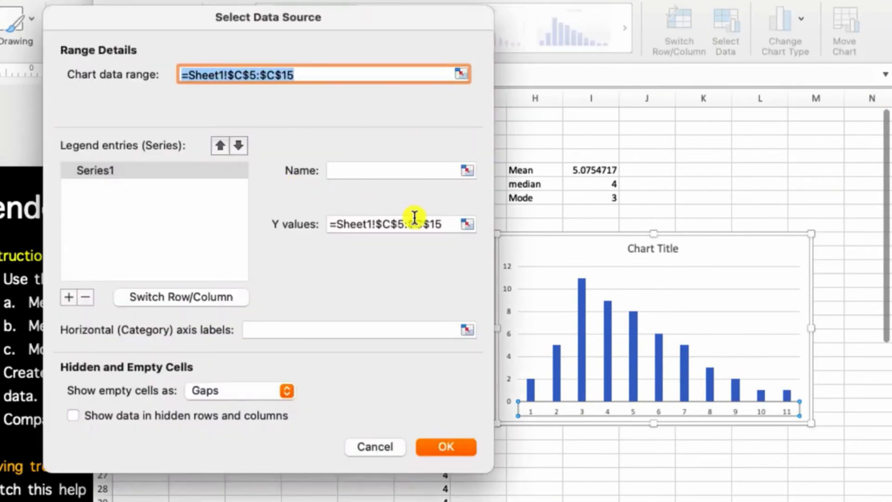
left_click(468, 327)
left_click(207, 172)
left_click_drag(206, 173, 207, 304)
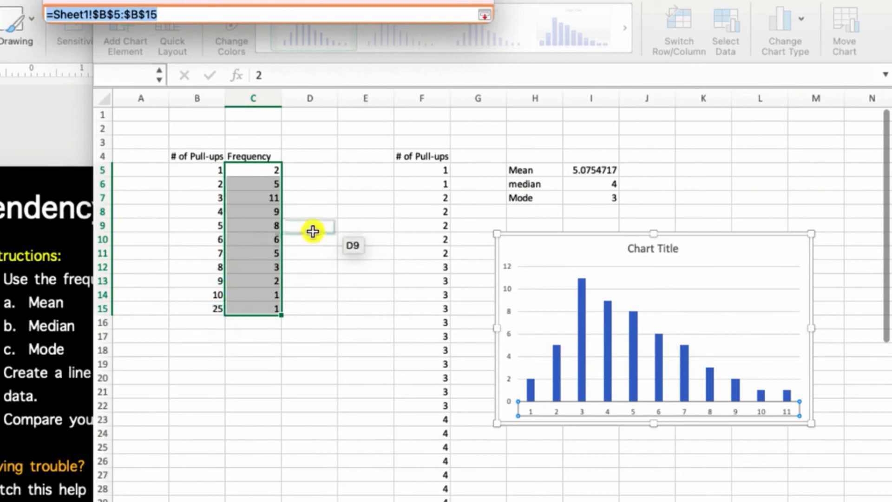
key("Return")
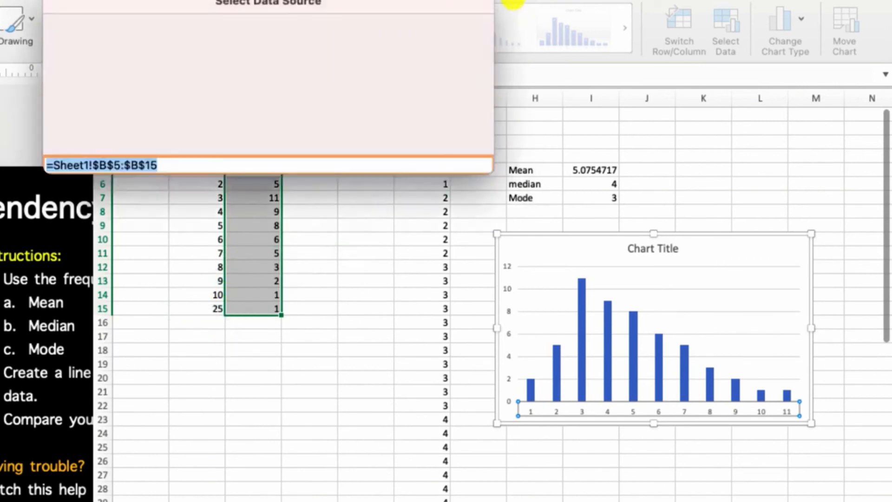
key("Return")
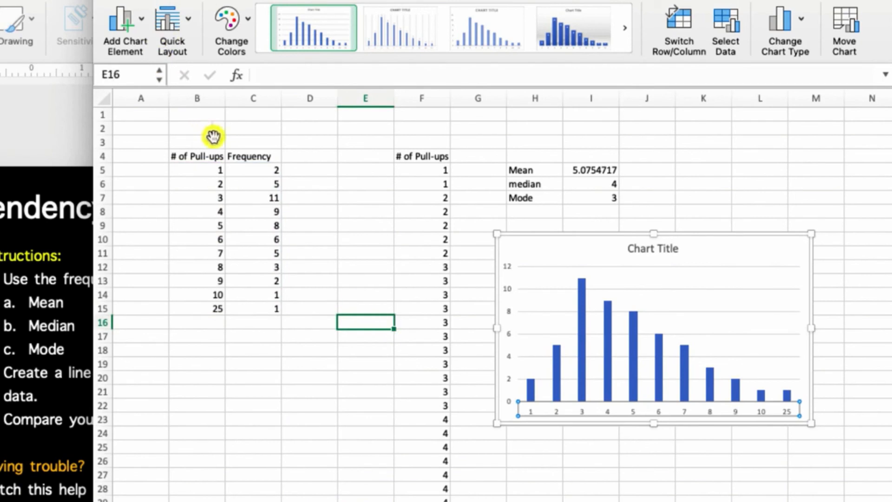
- Insert a line chart with markers of the frequency values in C5:C15 and place it directly below the column chart
left_click_drag(239, 173, 265, 309)
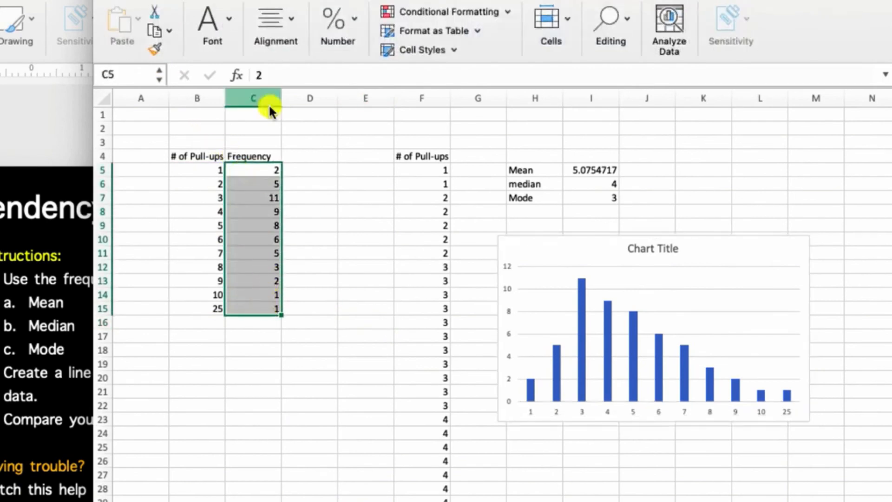
left_click(312, 3)
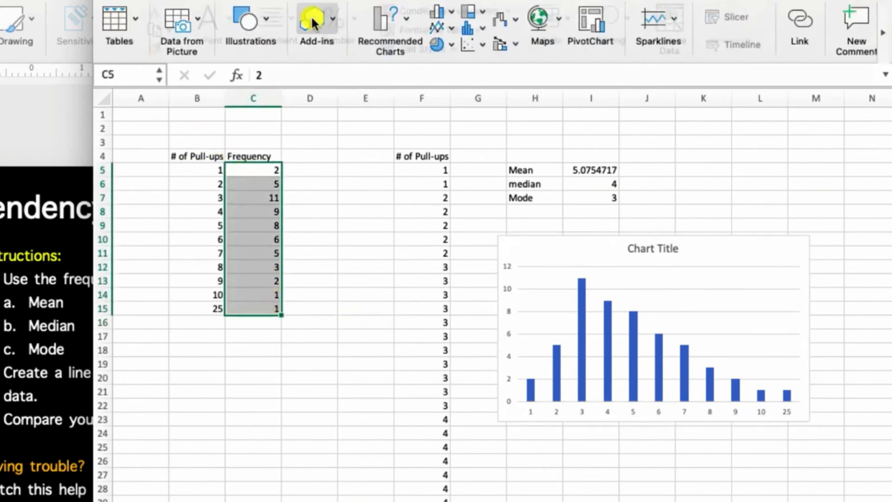
left_click(441, 26)
left_click(734, 110)
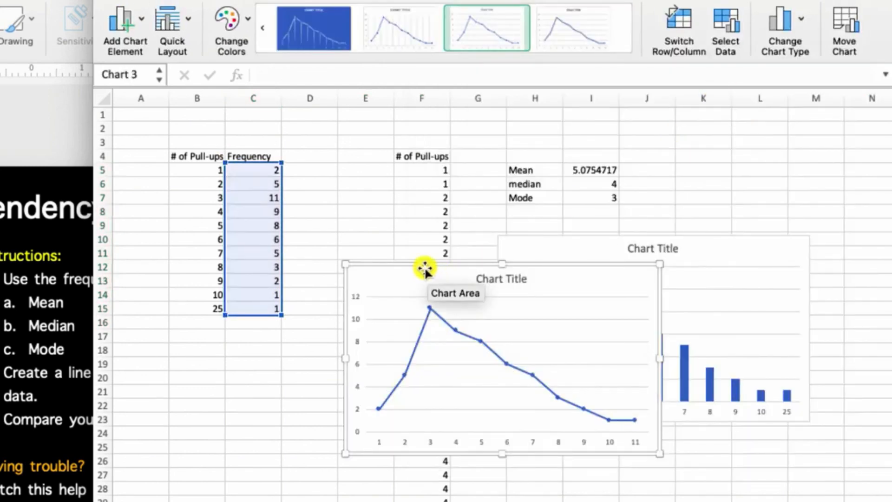
left_click_drag(404, 264, 502, 425)
- Set the line chart's horizontal axis labels to the pull-up values in B5:B15
scroll(499, 314, "down", 5)
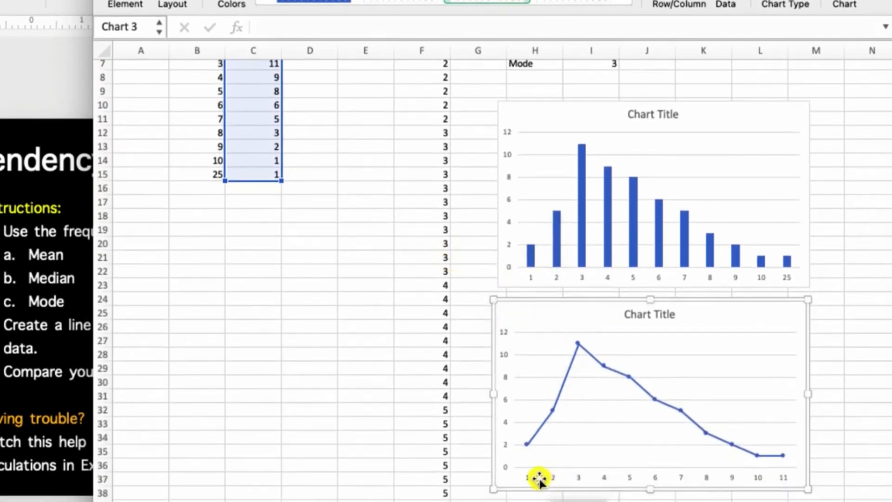
left_click(725, 3)
left_click(468, 281)
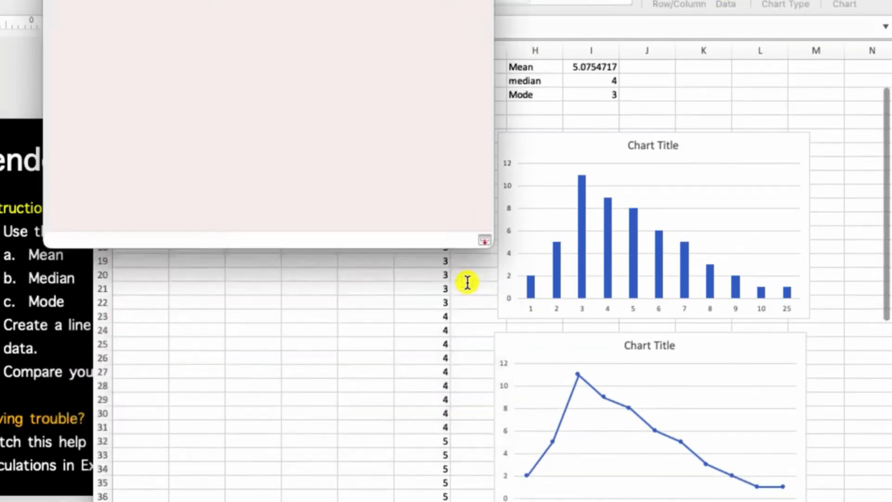
left_click_drag(201, 74, 204, 191)
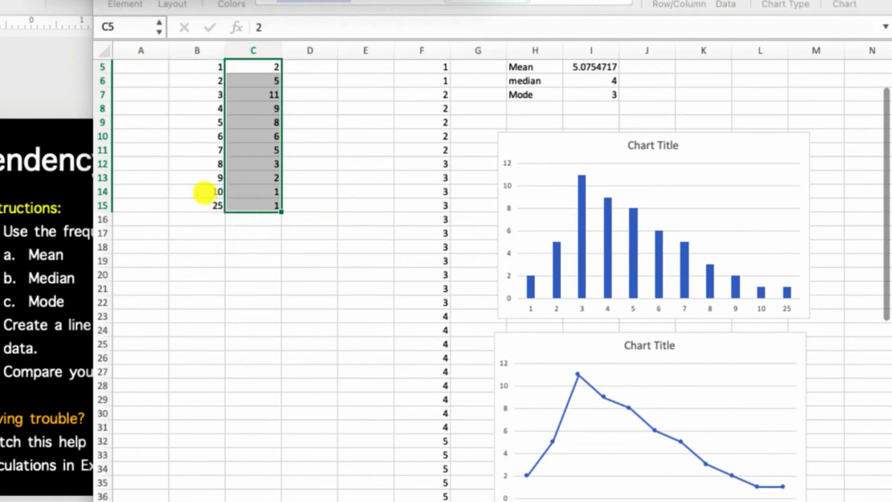
key("Return")
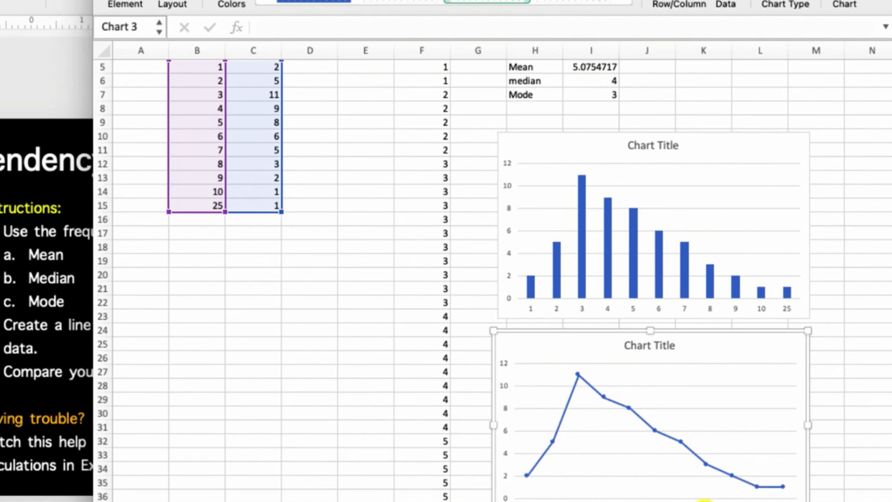
left_click(707, 499)
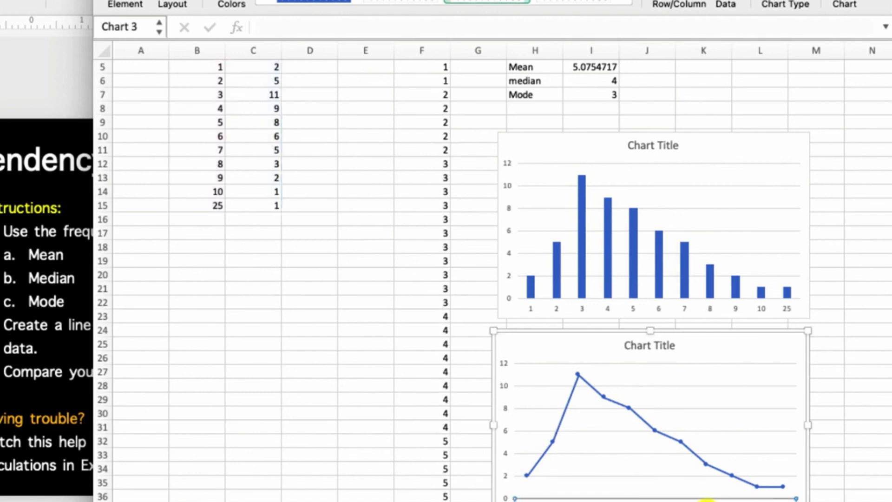
double_click(707, 499)
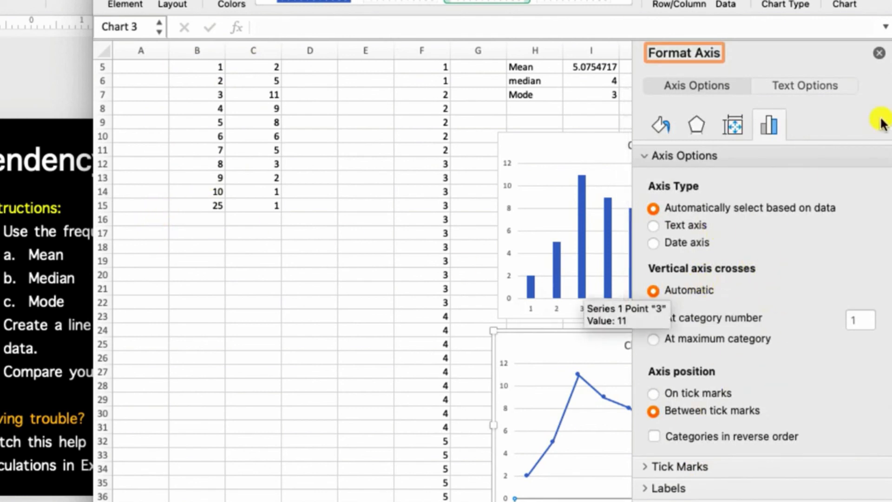
left_click(879, 59)
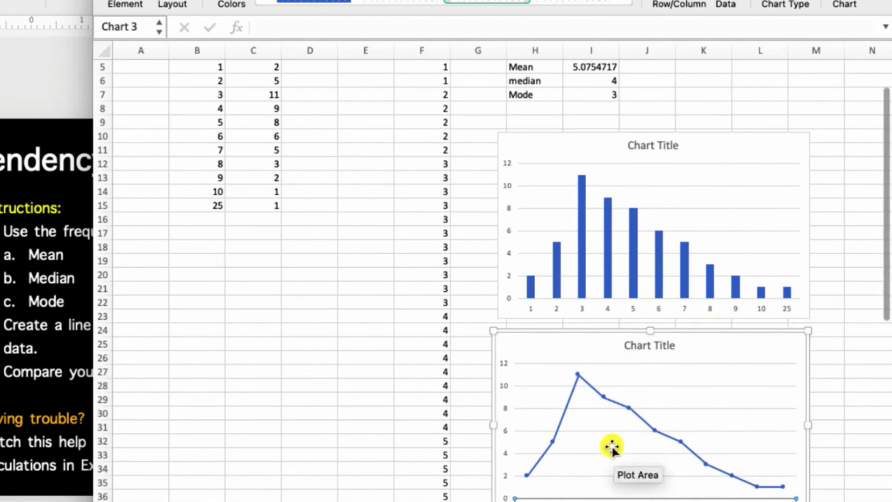
mouse_move(586, 215)
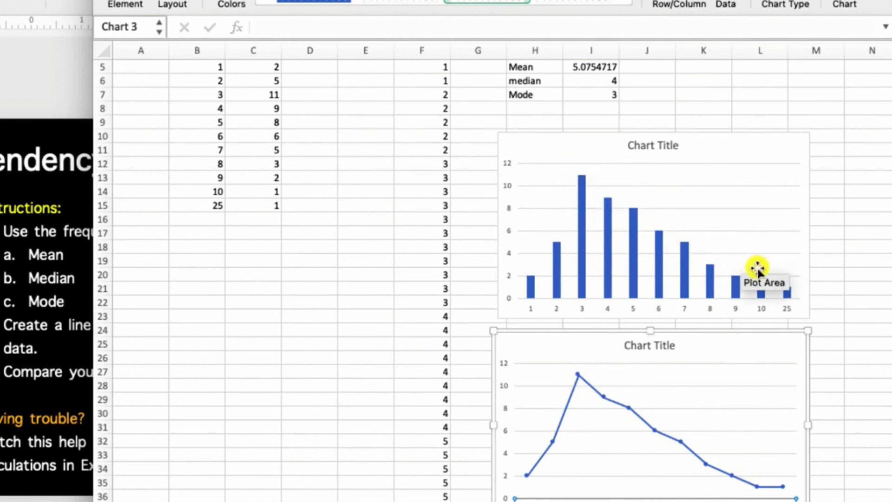
mouse_move(790, 295)
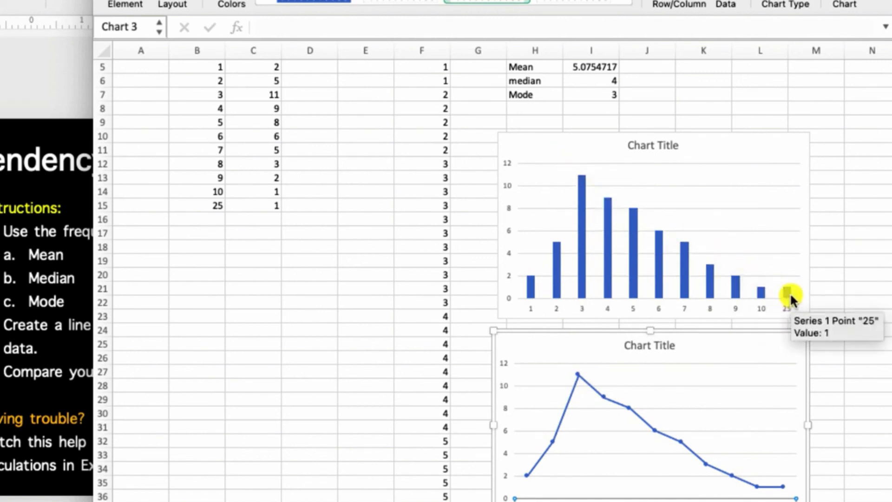